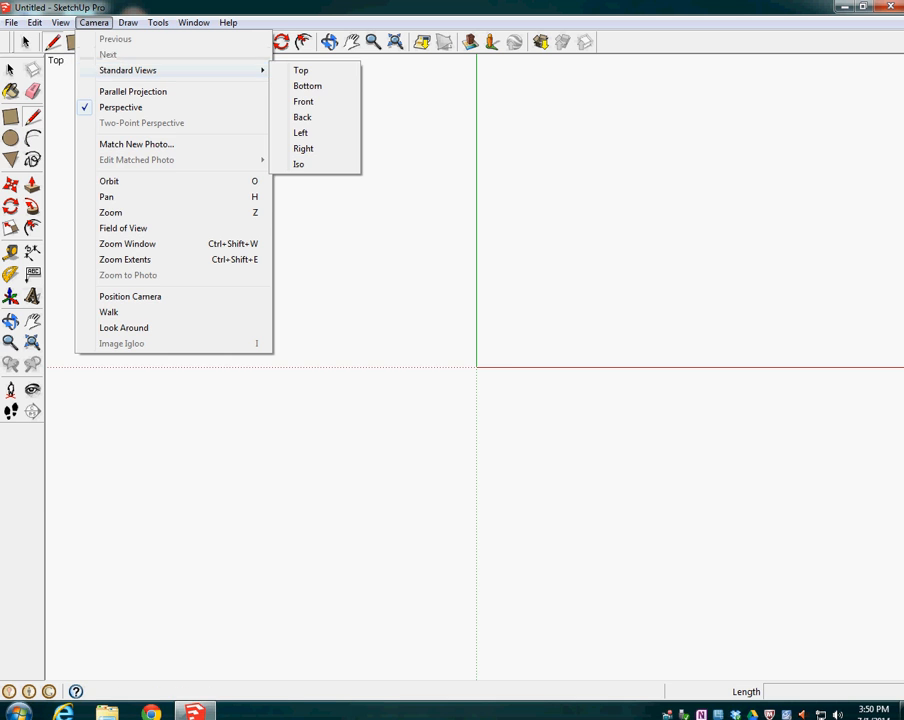
Switch to the isometric view and draw a .5" by 2" rectangle with one corner at the origin
click(299, 164)
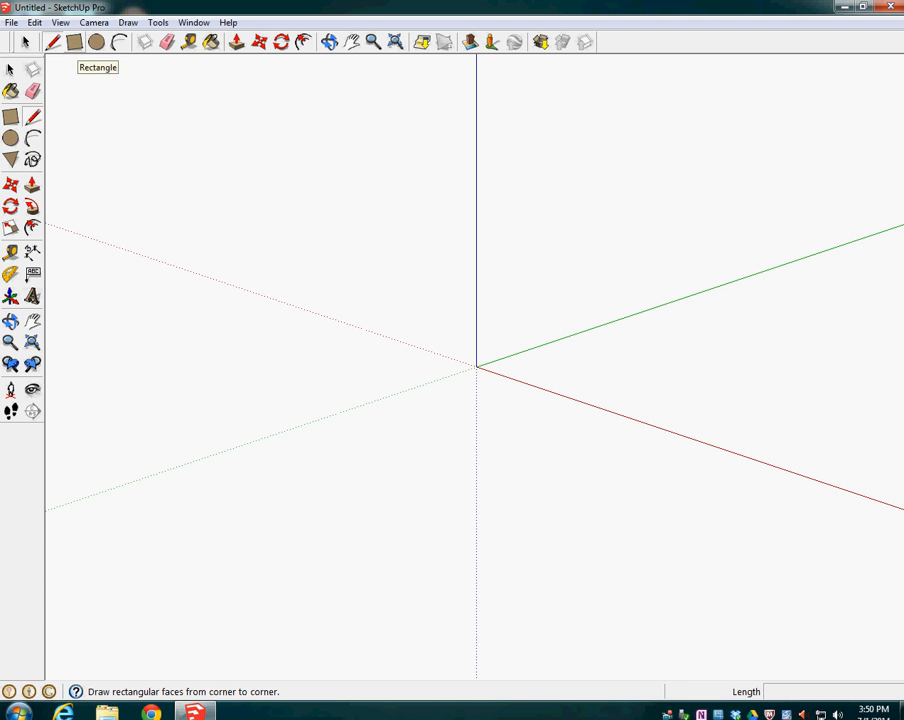
click(75, 42)
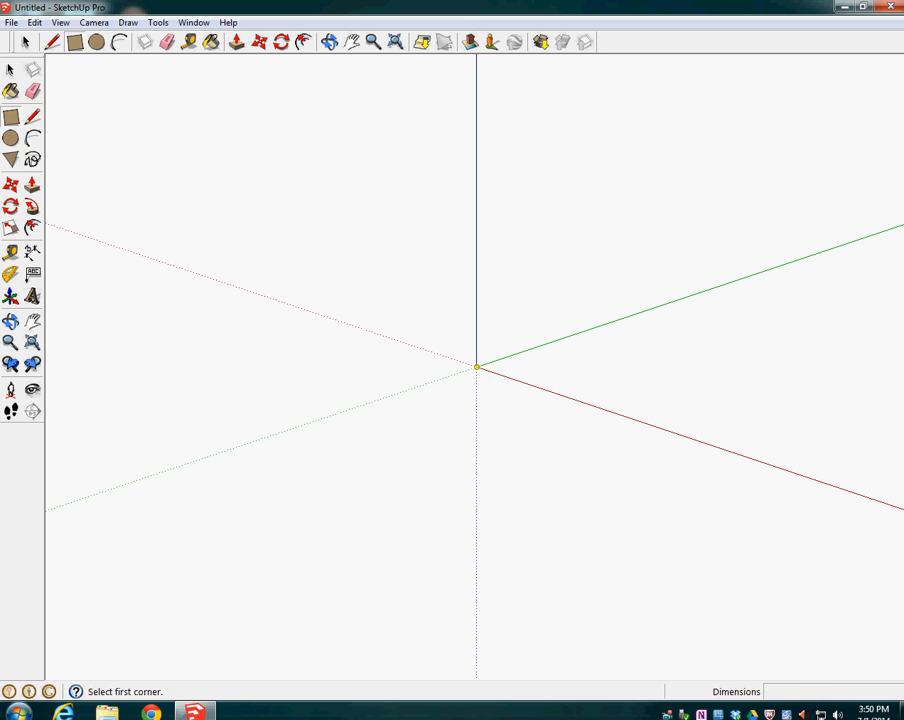
click(477, 367)
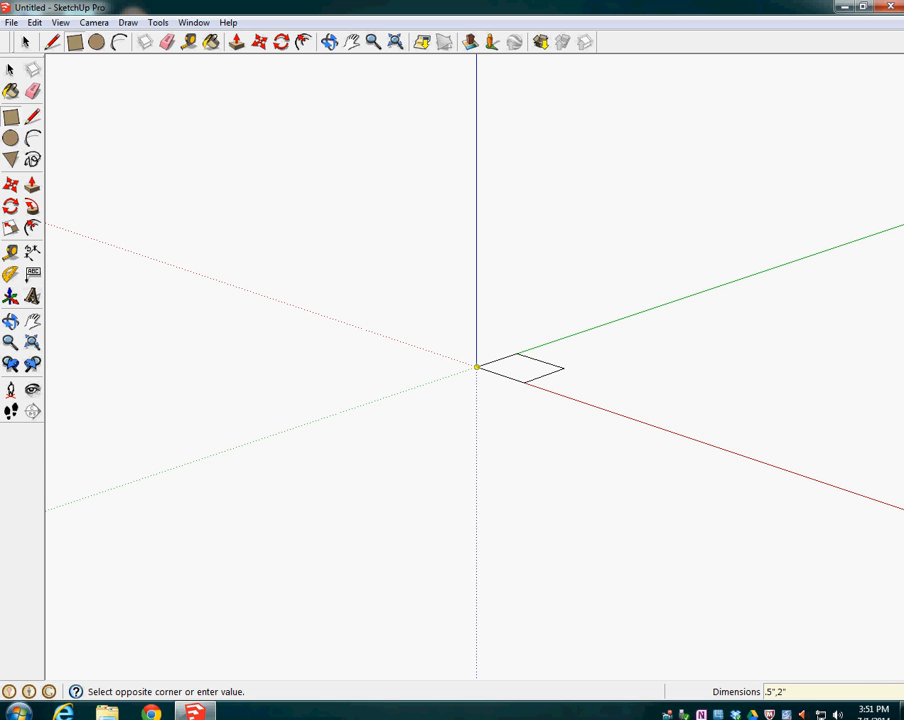
key(Escape)
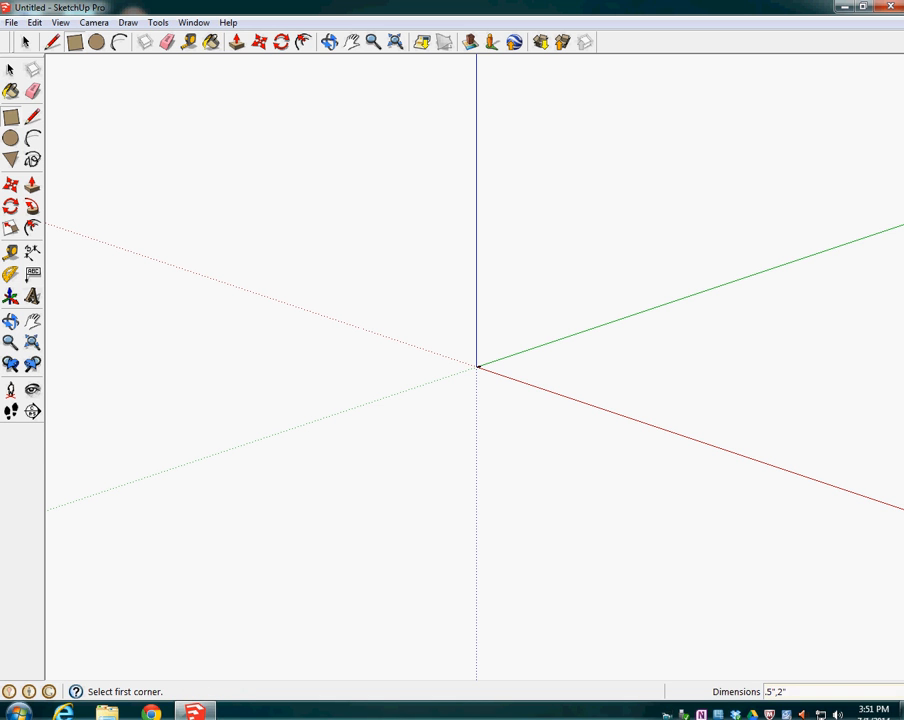
scroll(481, 367, up, 10)
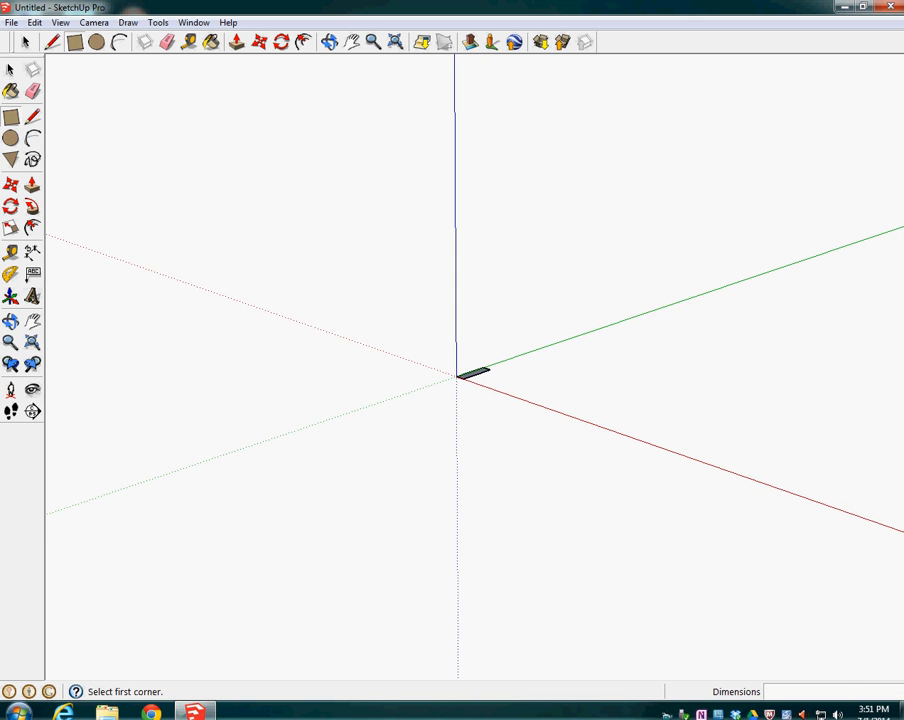
scroll(474, 369, up, 10)
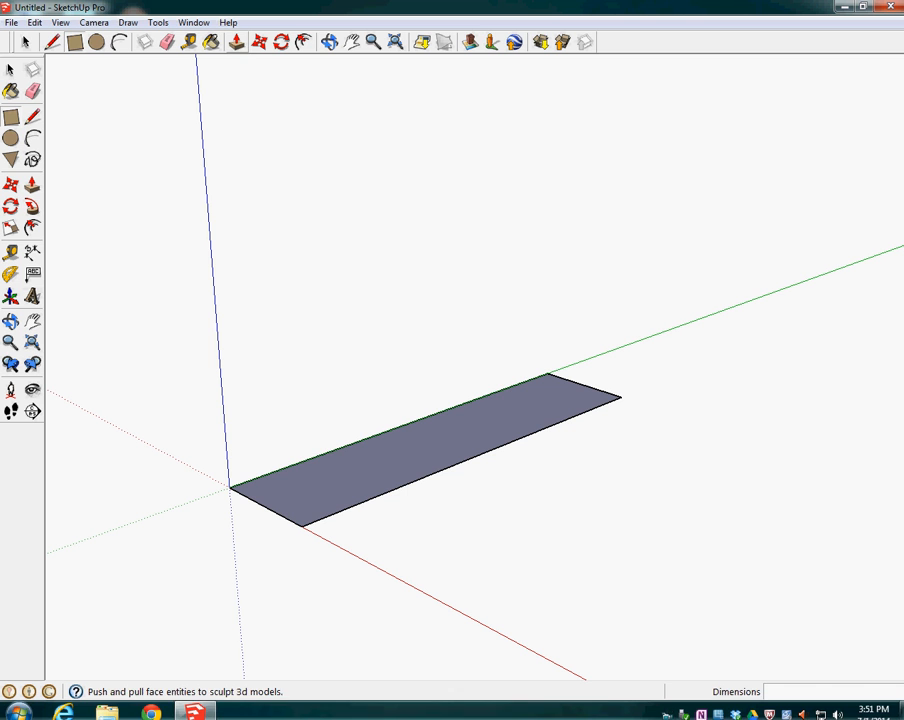
Push/pull the rectangle upward 1/8" to make a flat bar
click(236, 42)
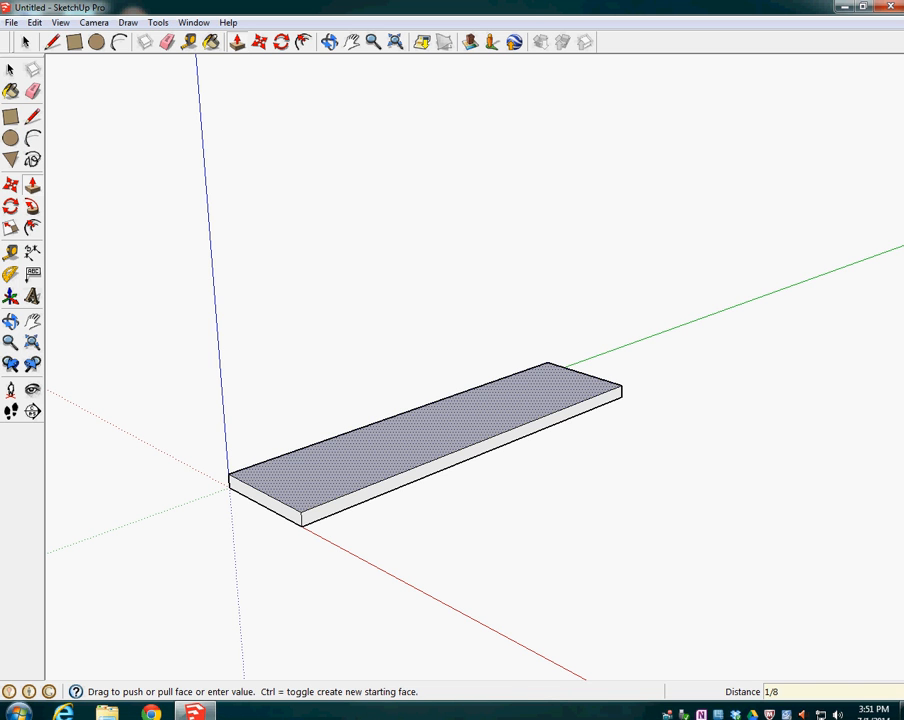
key(Return)
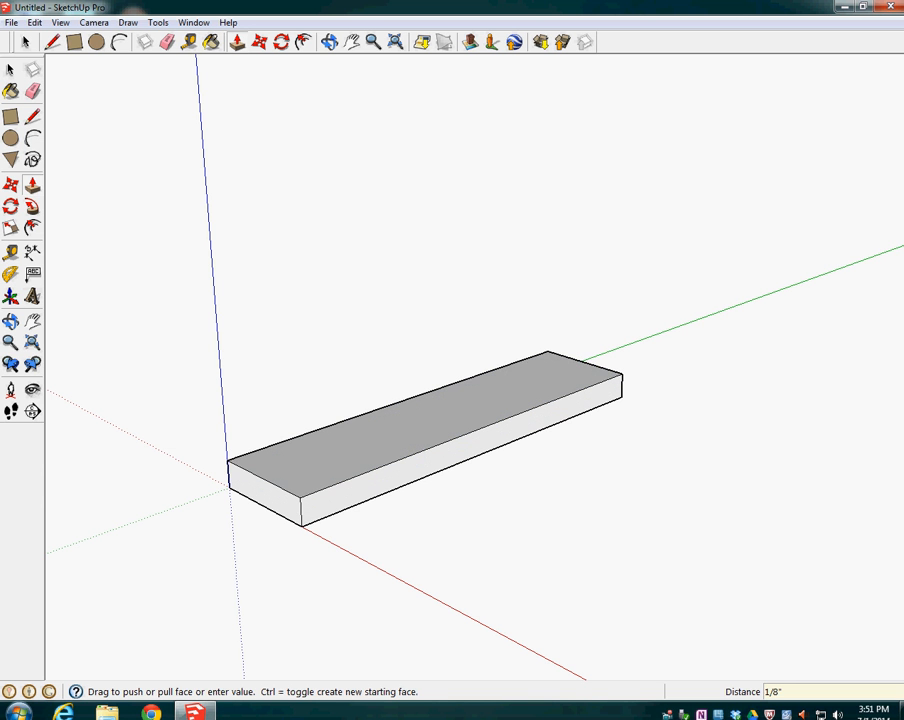
mouse_move(430, 430)
middle_down()
mouse_move(435, 270)
mouse_move(385, 240)
mouse_move(360, 350)
mouse_move(370, 430)
mouse_move(440, 425)
middle_up()
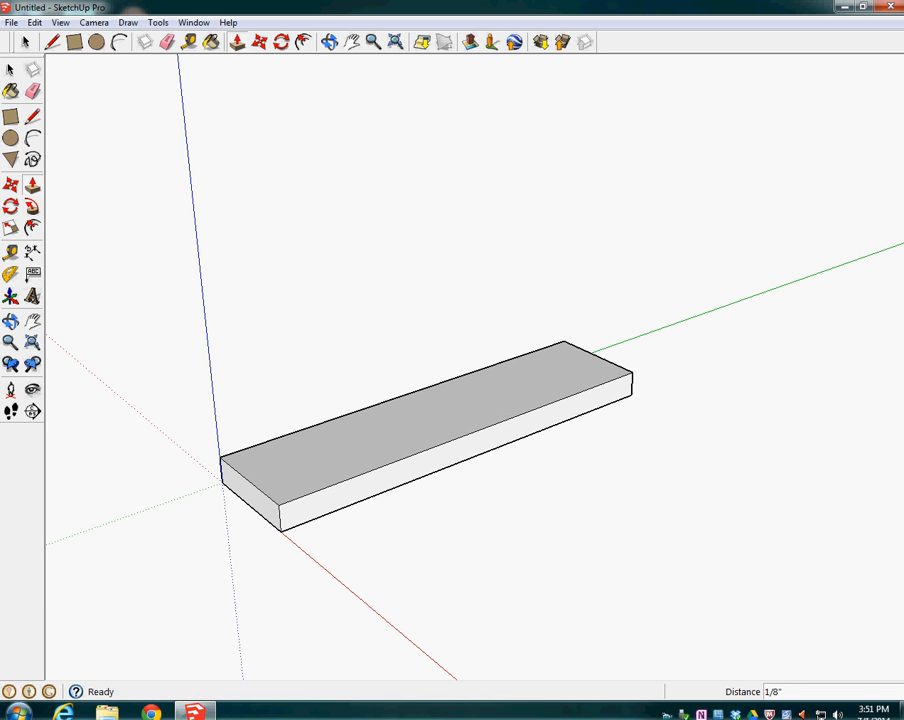
Draw a 1/4" radius circle on the bar's top, centred on the midpoint of the far short edge
click(97, 42)
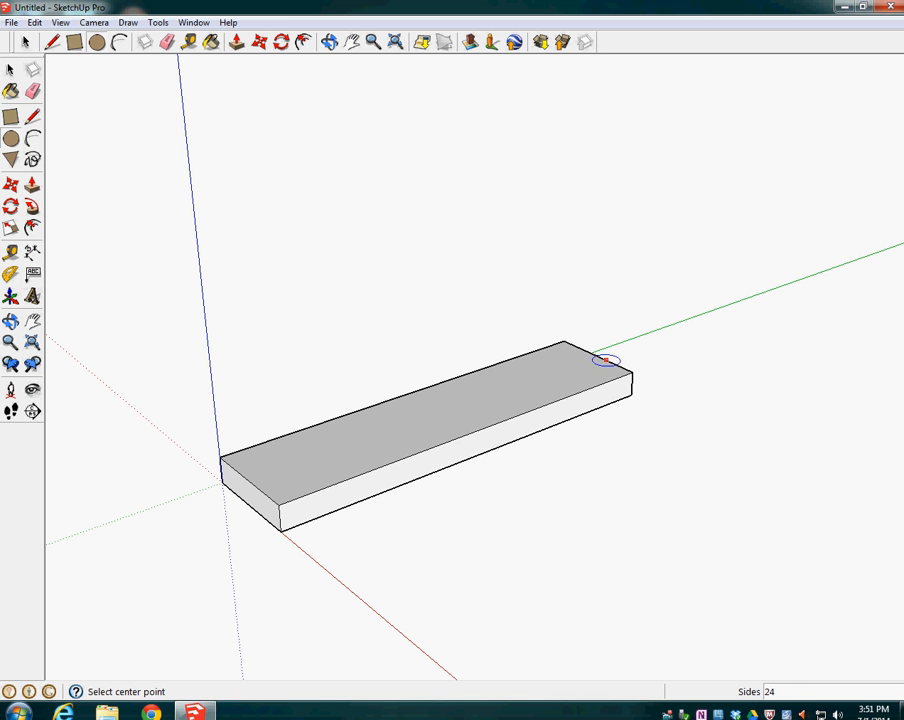
click(596, 356)
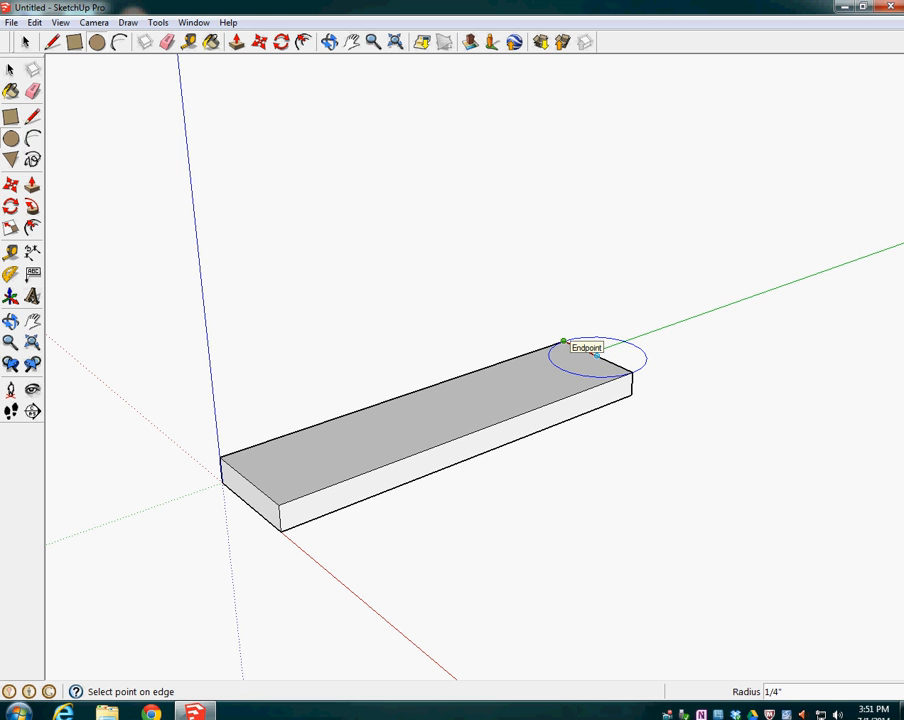
click(563, 342)
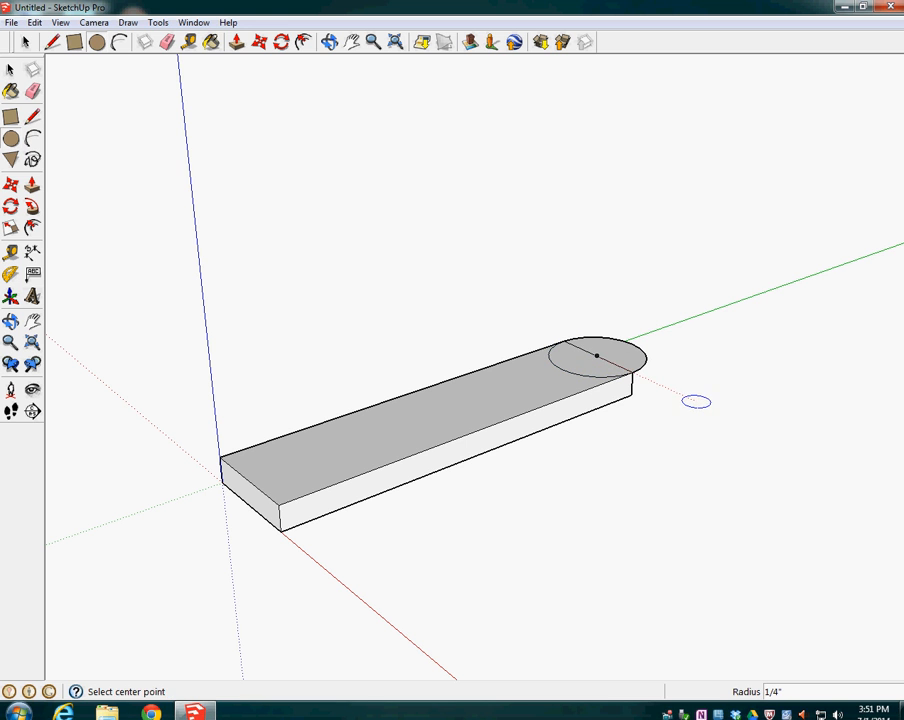
Extrude the outer half-circle 1/8" down to the bar's bottom edge and erase the leftover inner arc on the top face
click(237, 42)
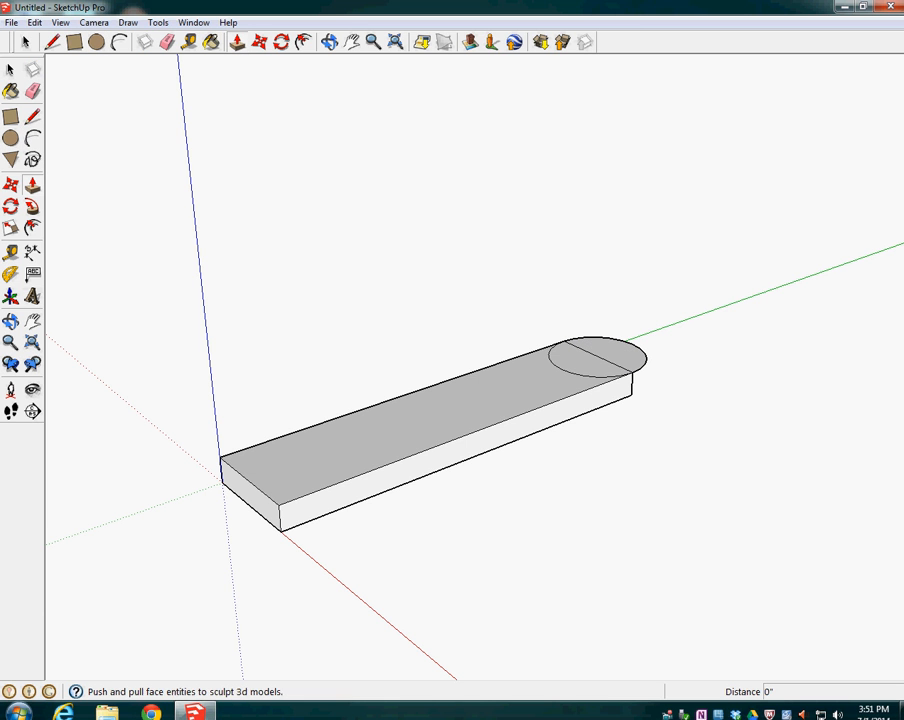
click(617, 353)
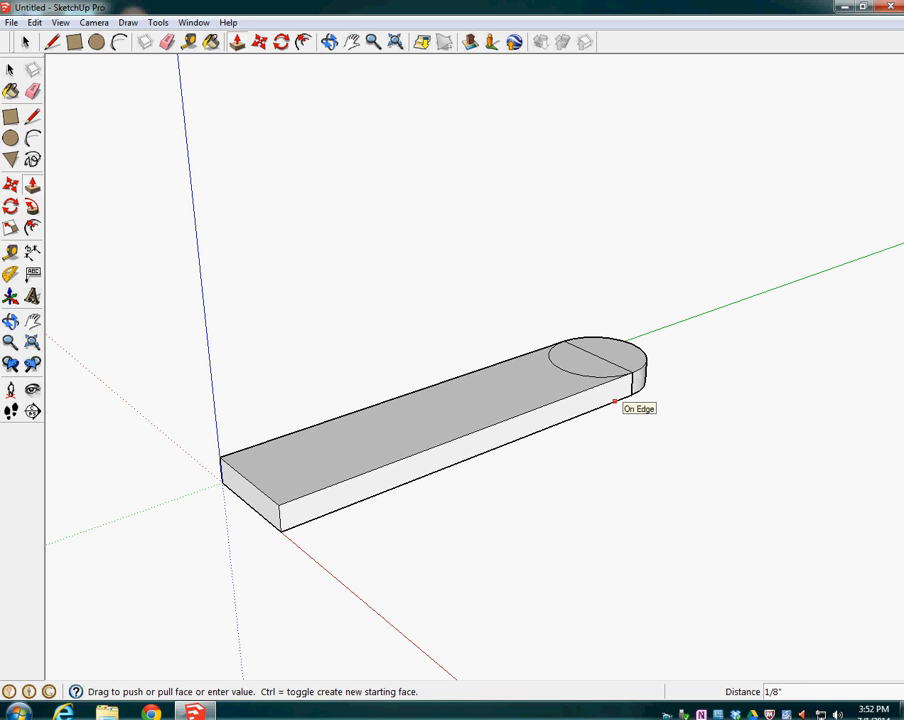
click(614, 401)
mouse_move(614, 401)
middle_down()
mouse_move(530, 215)
mouse_move(500, 240)
mouse_move(470, 385)
middle_up()
click(32, 91)
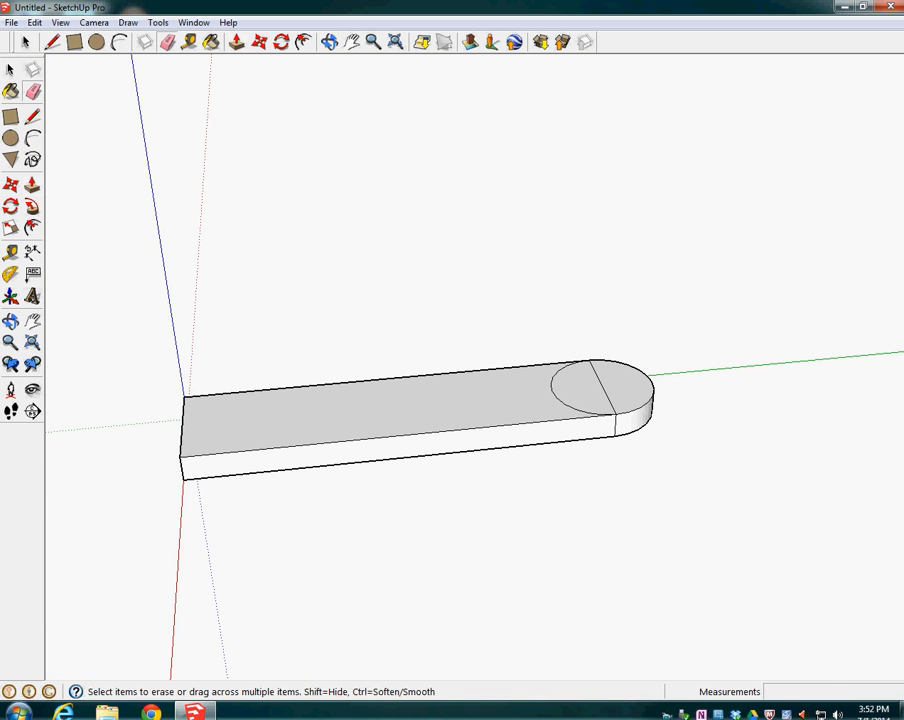
click(552, 389)
Draw a concentric 3/16" radius circle at the rounded end and erase its half that lies on the bar
click(96, 41)
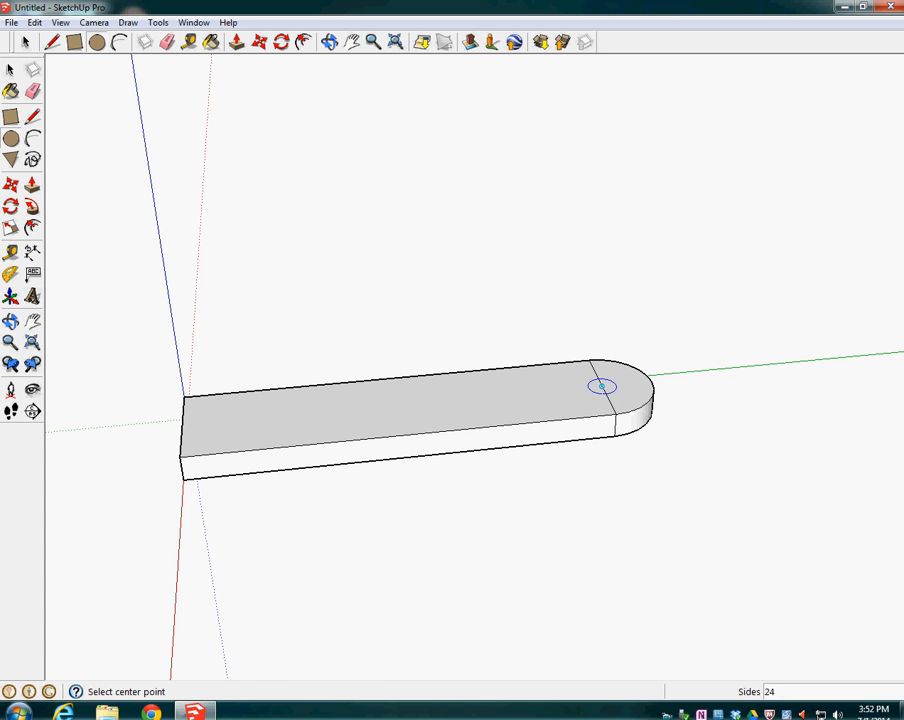
click(601, 385)
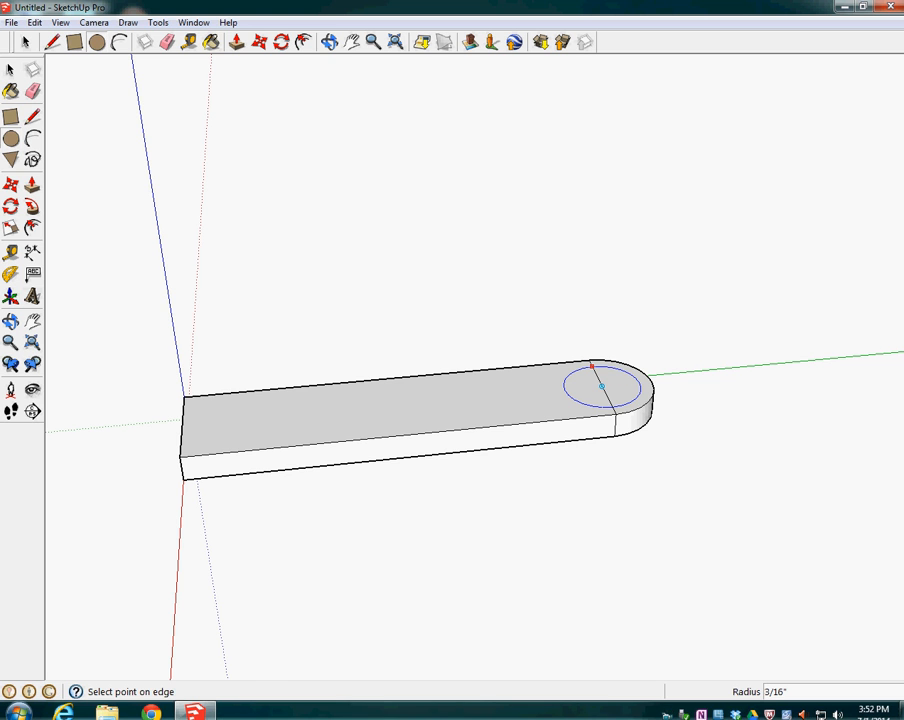
click(591, 366)
key(e)
click(566, 390)
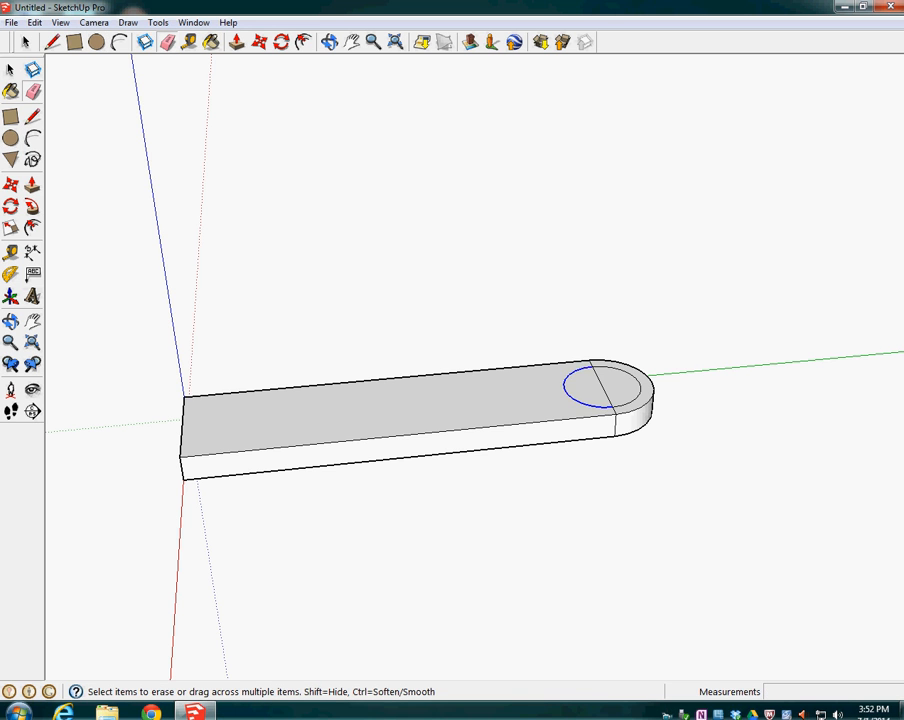
Push the inner half-circle down 1/8" through the rounded end to cut an open key-ring hole
key(p)
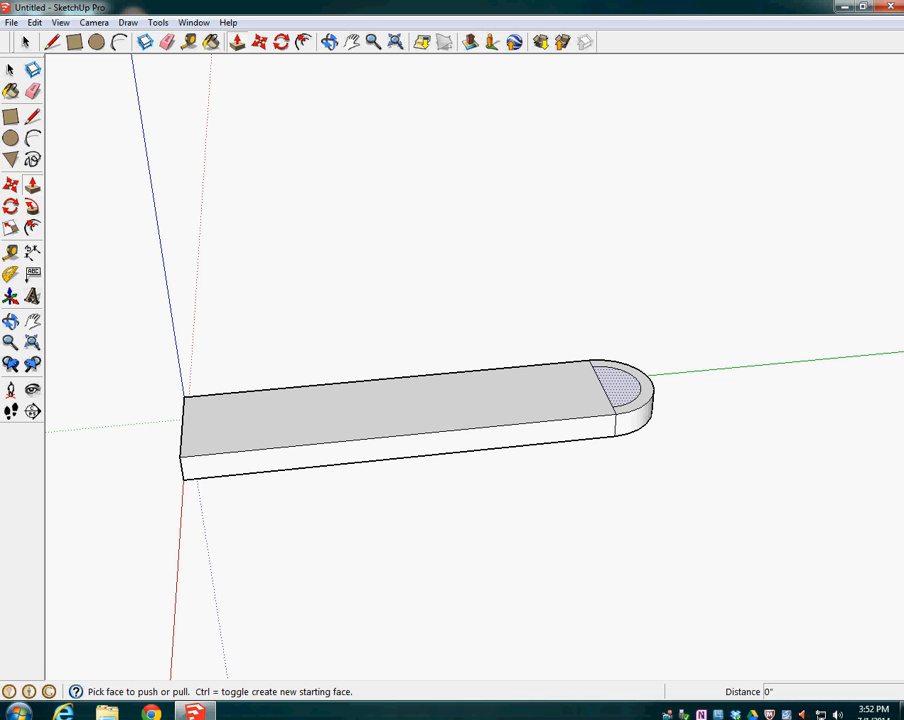
click(620, 386)
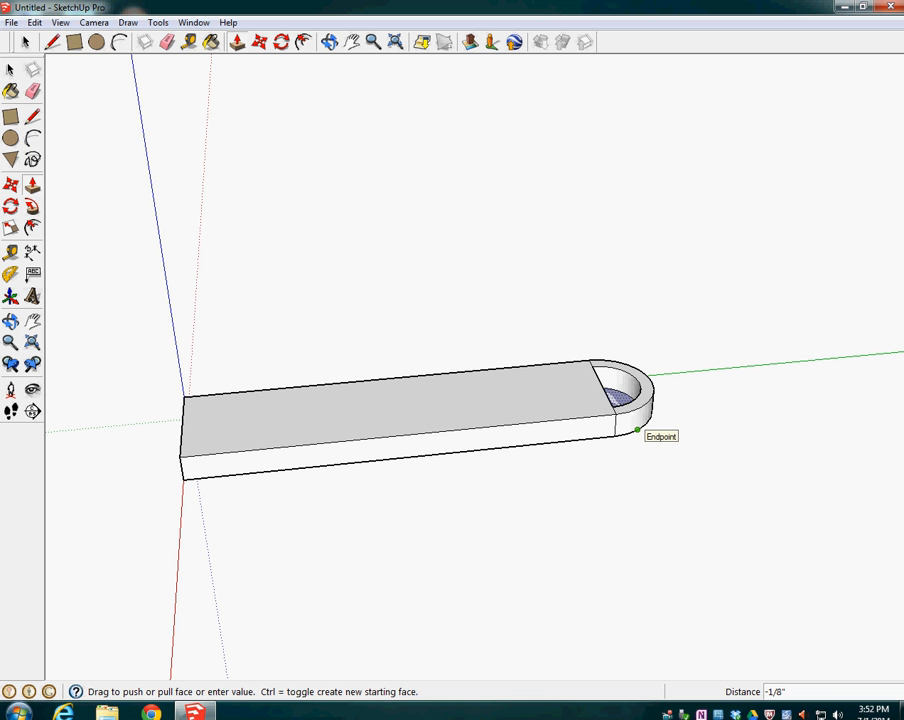
click(637, 430)
middle_drag(637, 432, 568, 435)
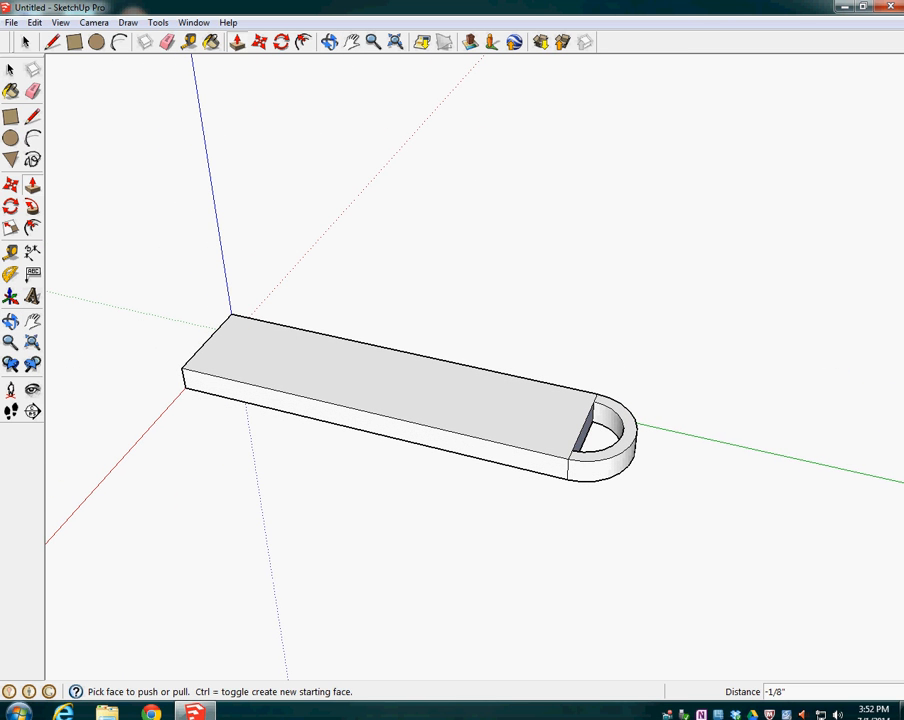
Erase the edge line on the top face that separates the bar from the rounded ring end
key(e)
scroll(563, 460, up, 3)
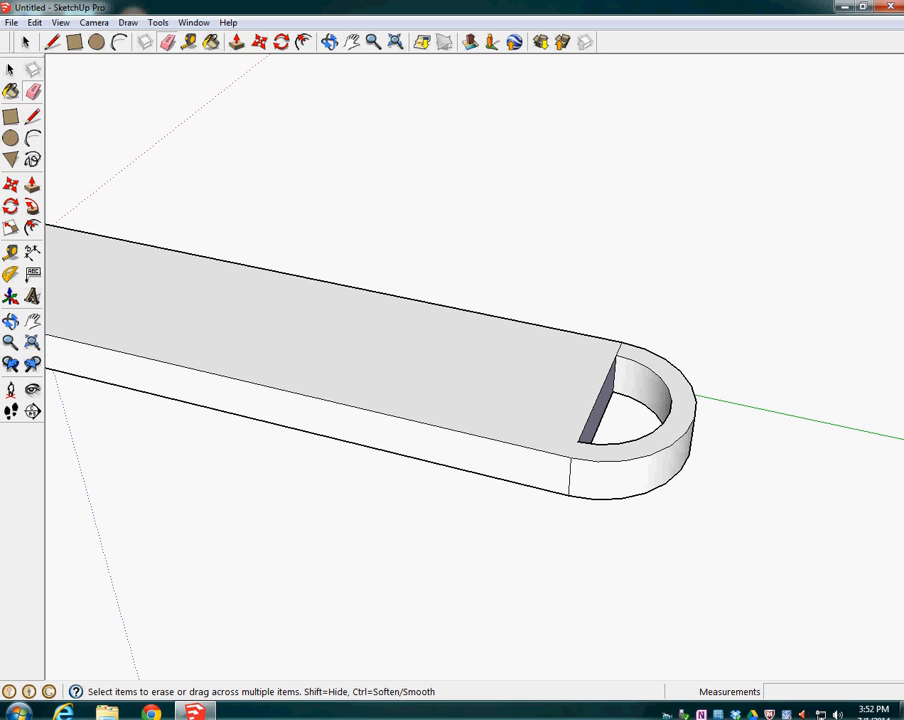
click(619, 350)
scroll(629, 456, down, 4)
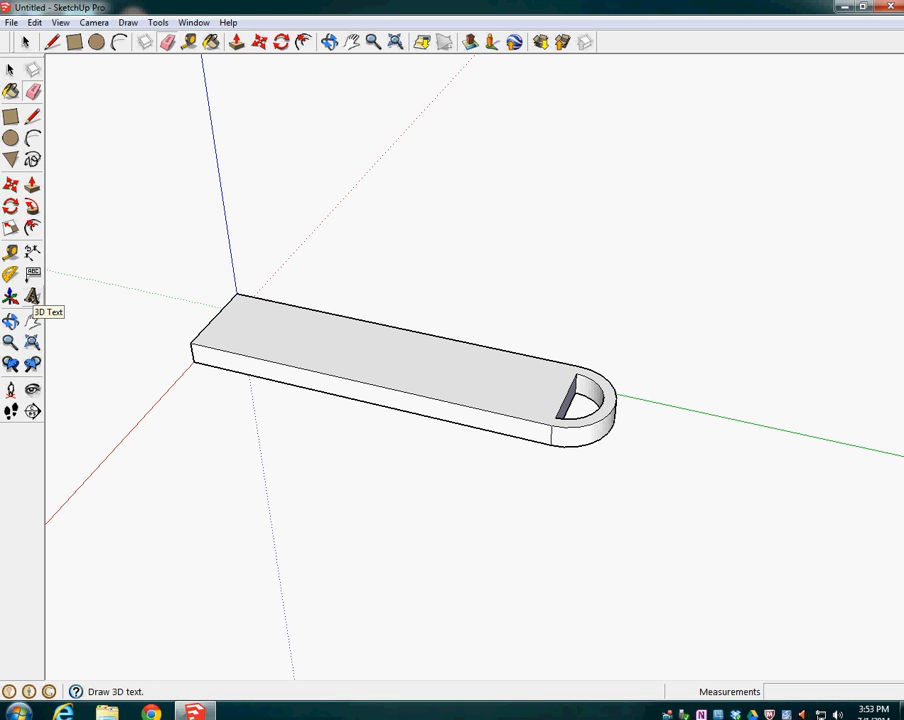
Create the 3D text "Domer" in Berlin Sans FB Demi, bold, 1" high and extruded 1/8", and place it beyond the ring end
click(33, 297)
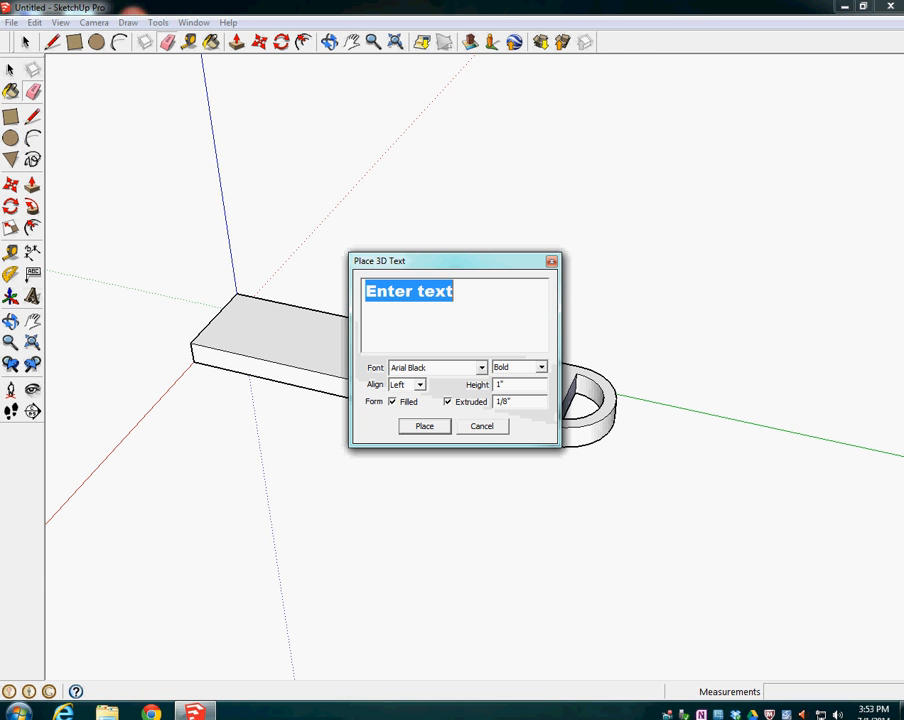
click(481, 367)
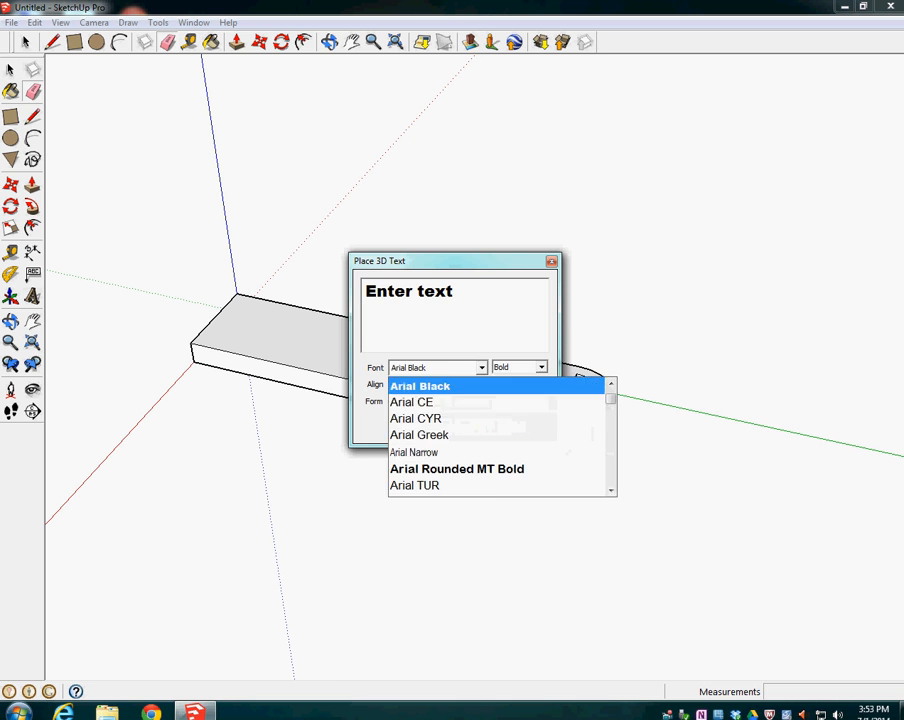
scroll(480, 418, down, 4)
scroll(480, 440, down, 1)
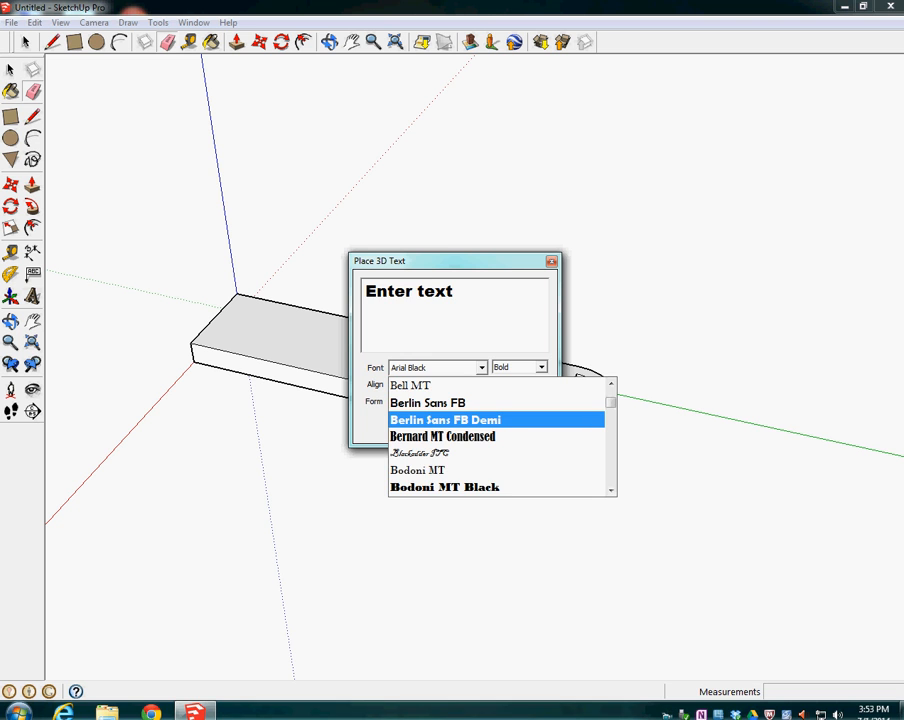
click(460, 419)
drag(436, 290, 362, 290)
text(Domer)
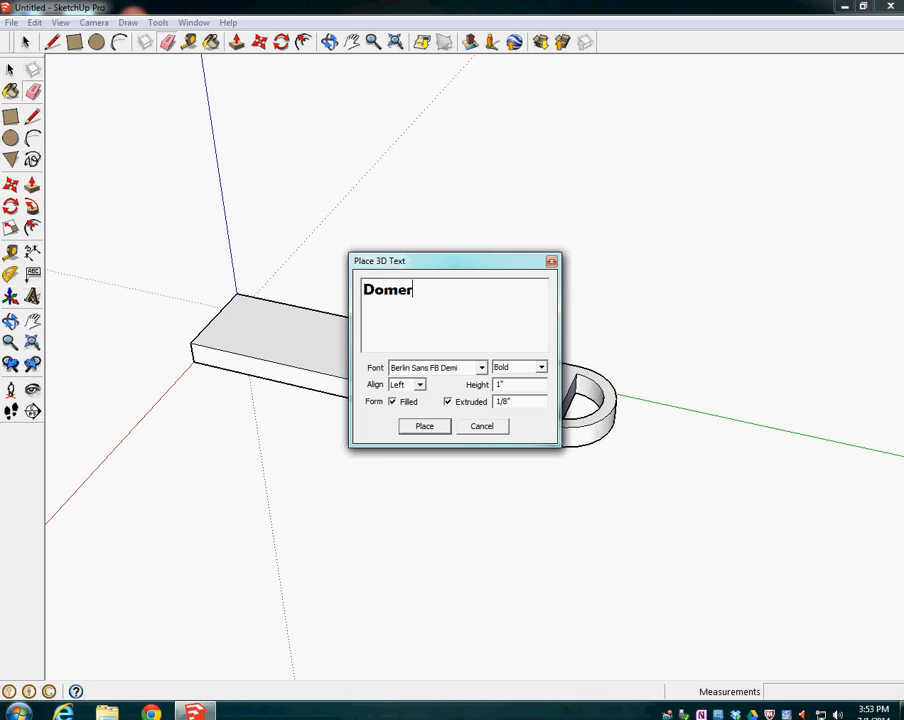
click(428, 426)
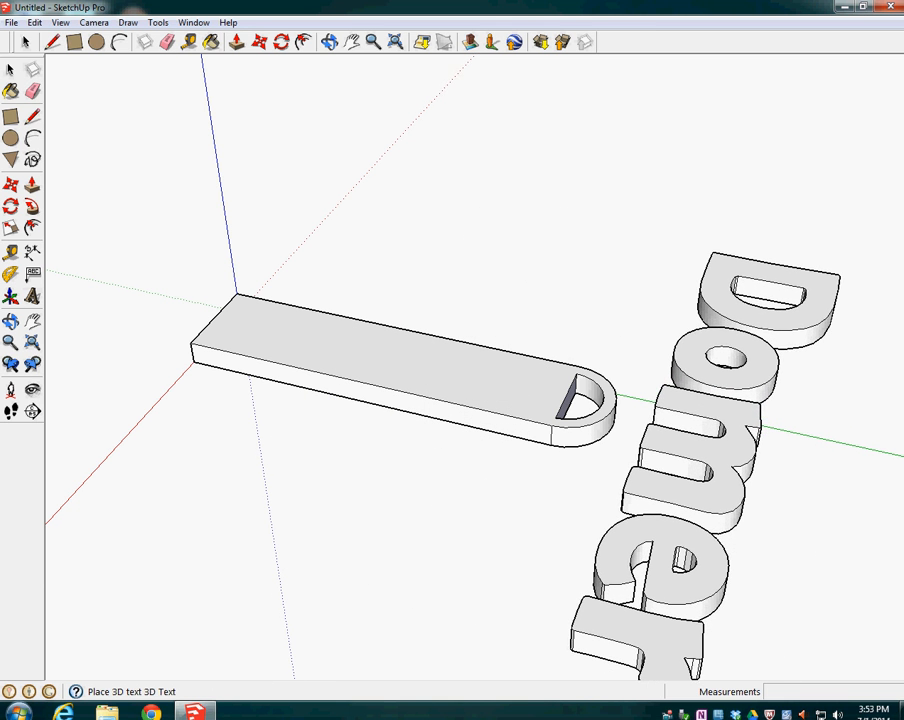
click(703, 340)
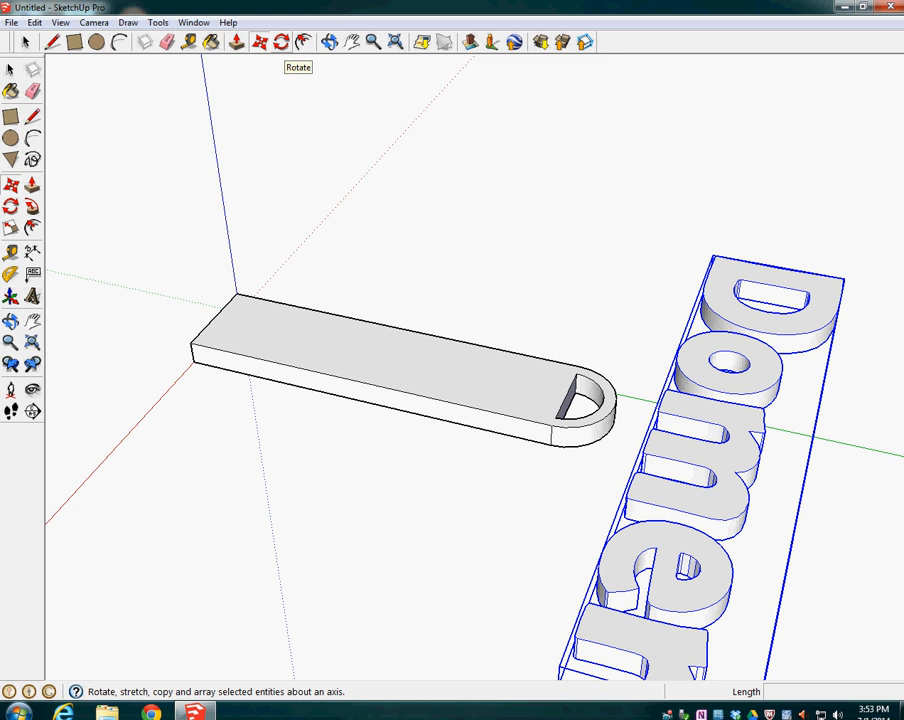
Rotate the 3D text 90 degrees about the outer corner beside the D so it runs parallel to the bar
click(281, 42)
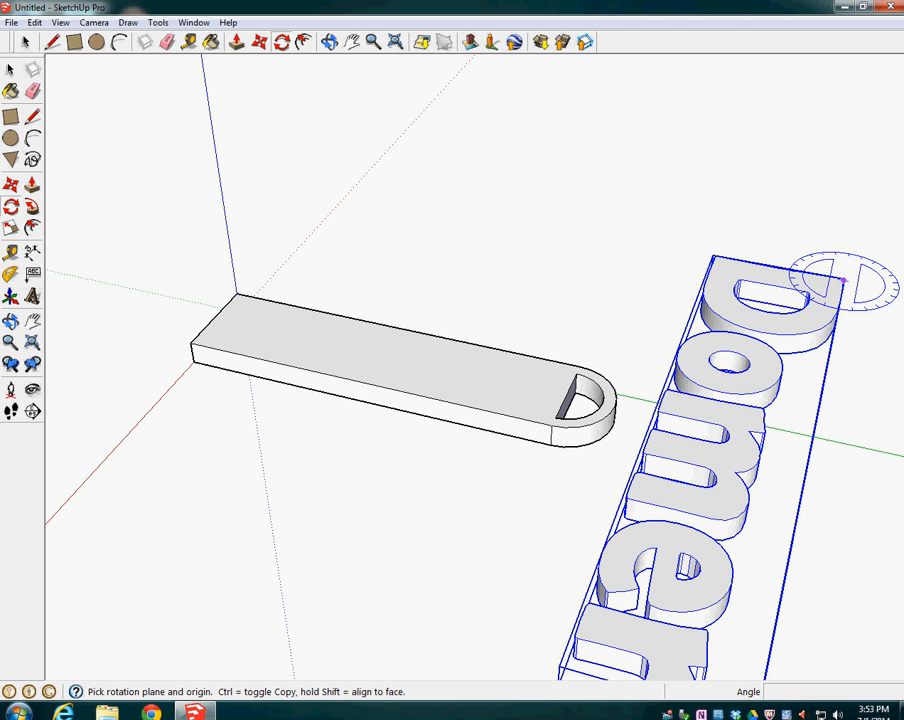
click(843, 282)
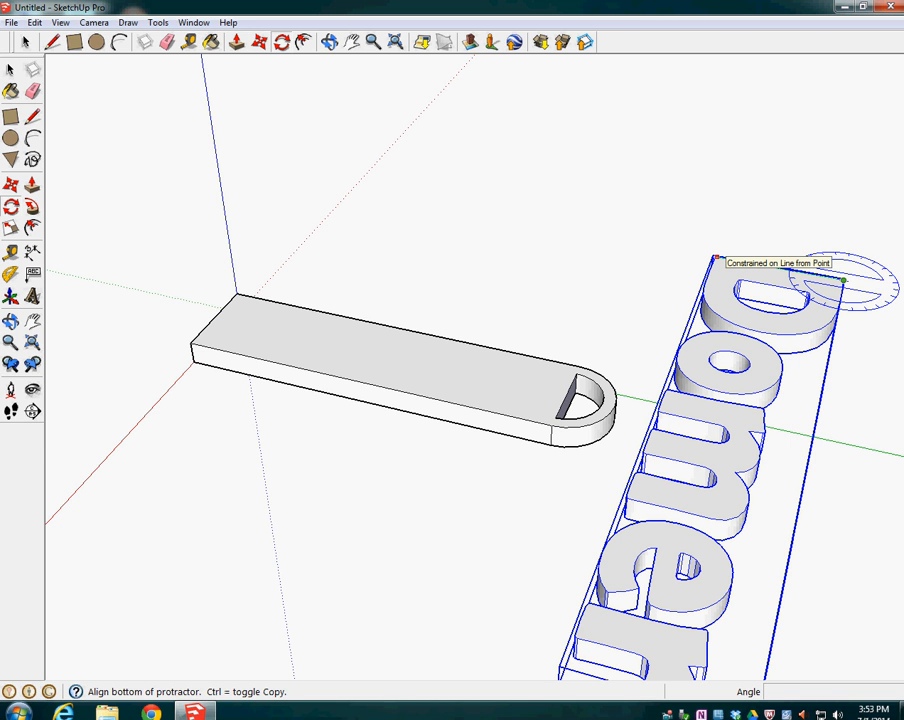
click(715, 258)
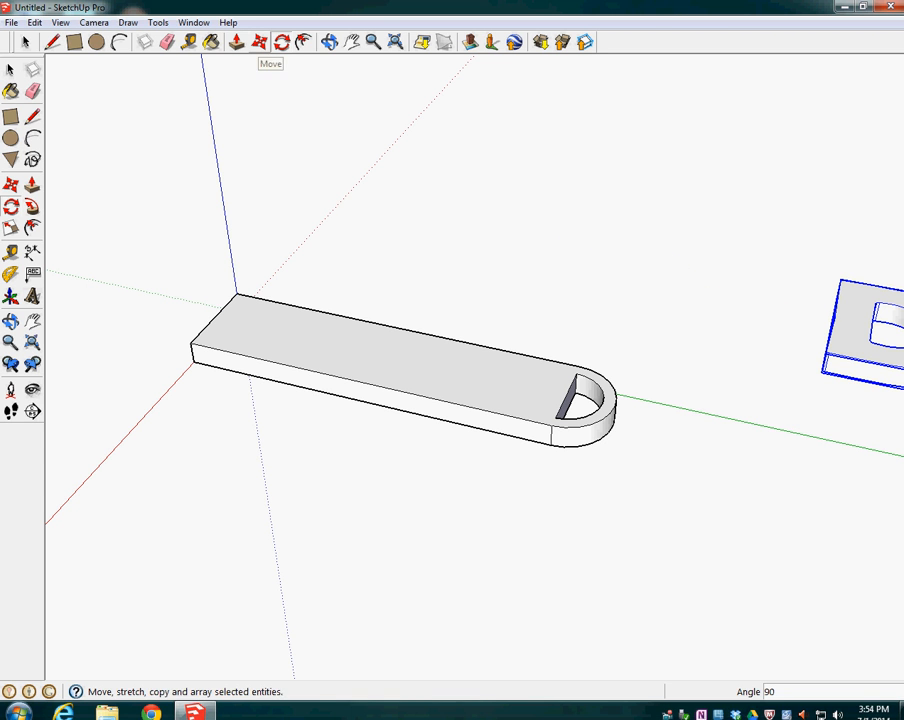
Move the 3D text by its lower front corner onto the bar's top front corner at the square end
click(10, 184)
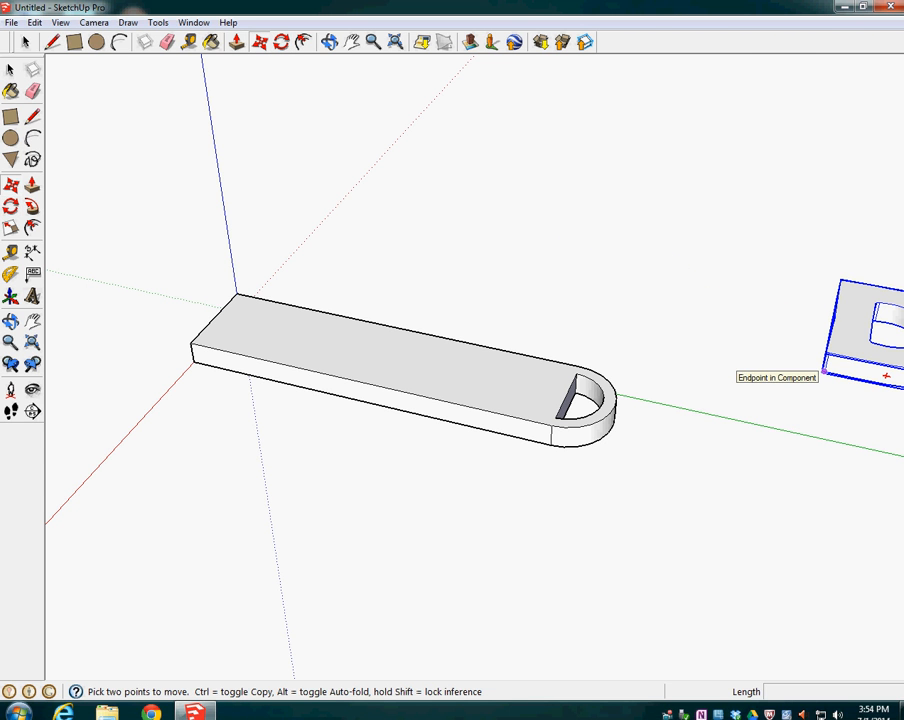
click(825, 371)
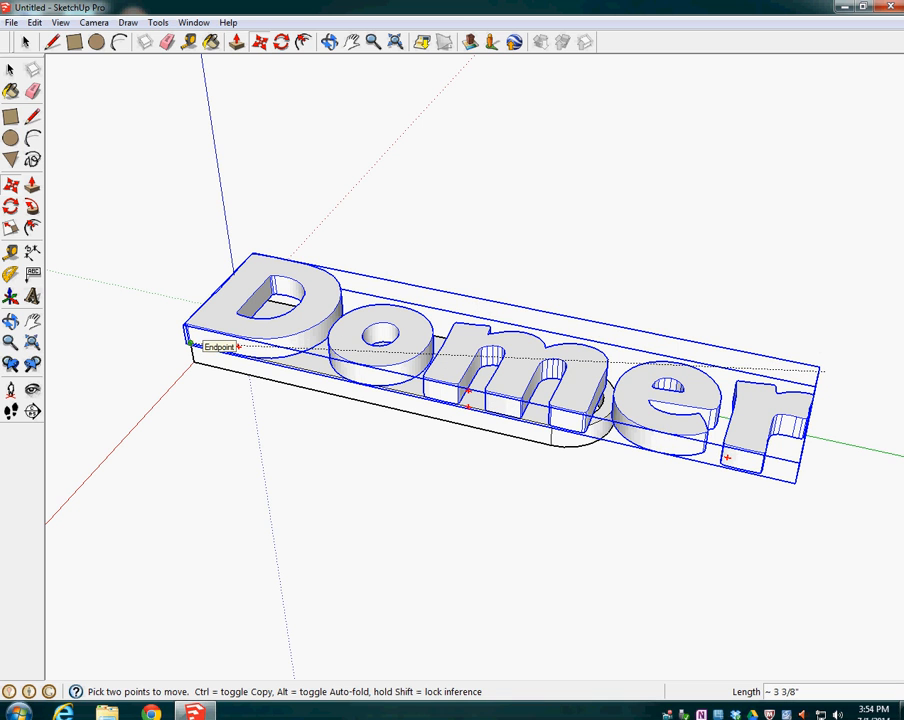
click(190, 343)
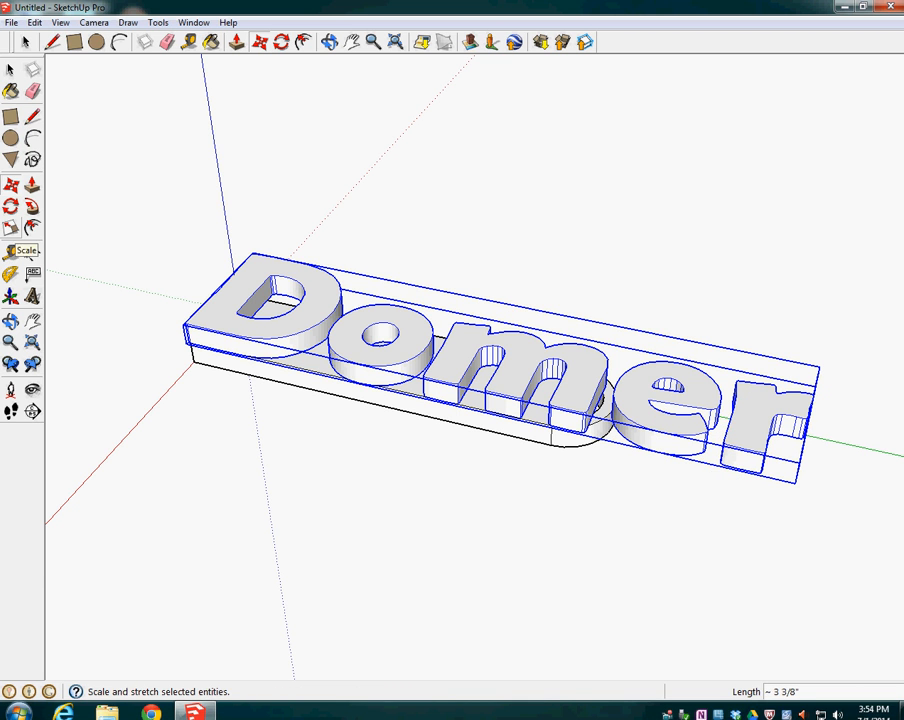
Scale the 3D text uniformly to about 0.57 from its far upper corner and reposition it in the middle of the bar's top face
click(10, 251)
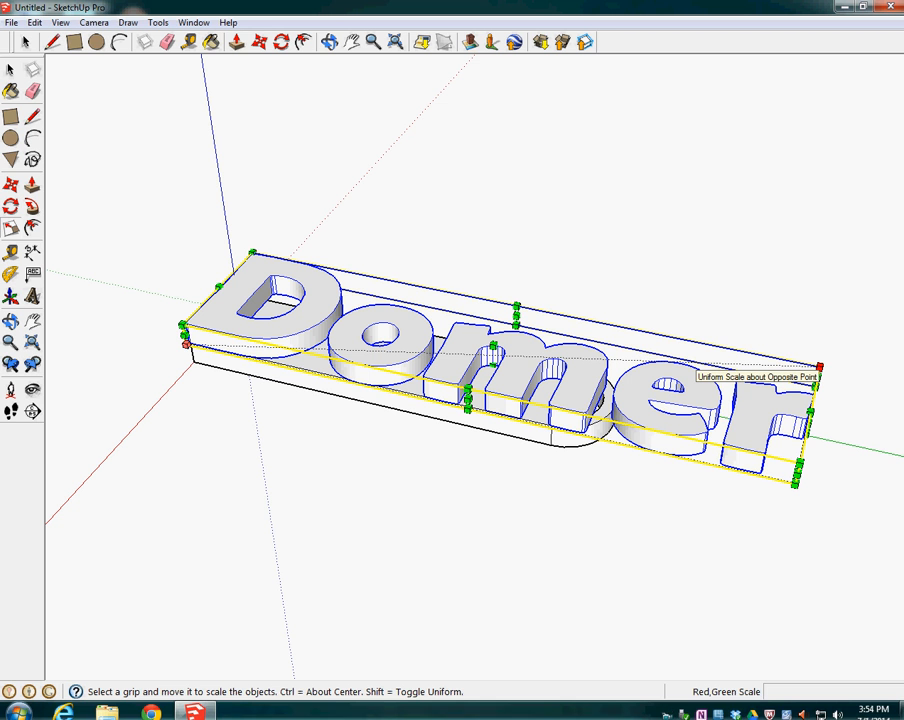
drag(820, 367, 538, 356)
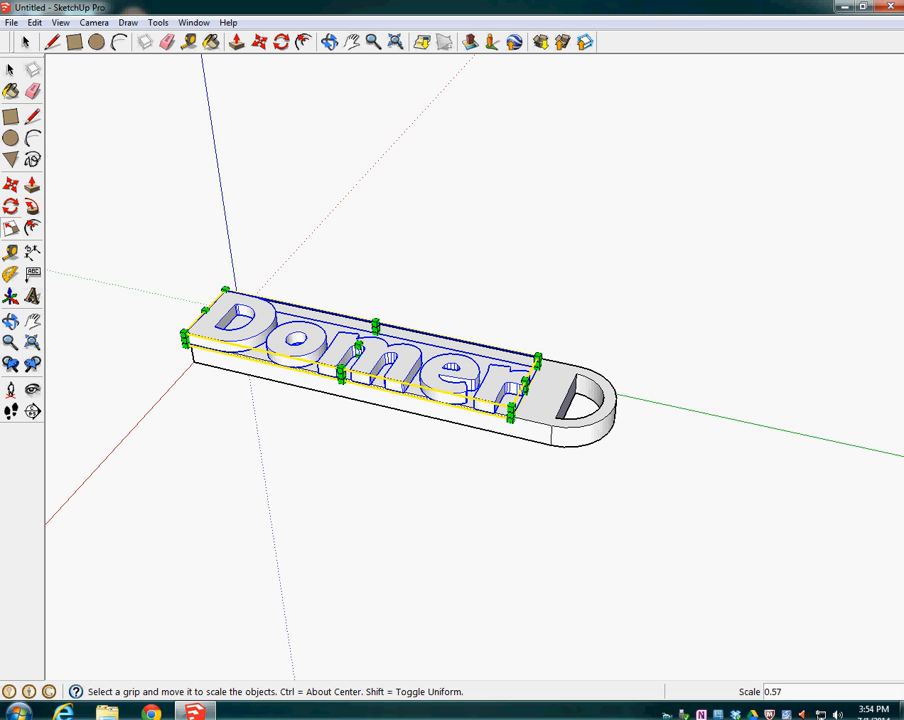
click(260, 42)
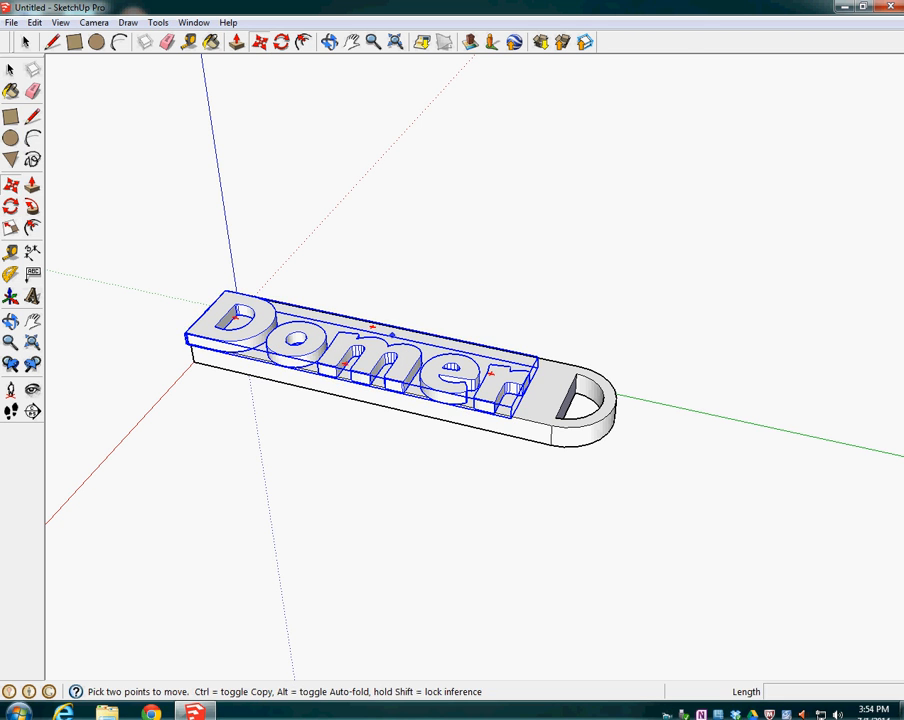
drag(375, 351, 397, 356)
middle_drag(397, 356, 396, 366)
drag(396, 366, 397, 358)
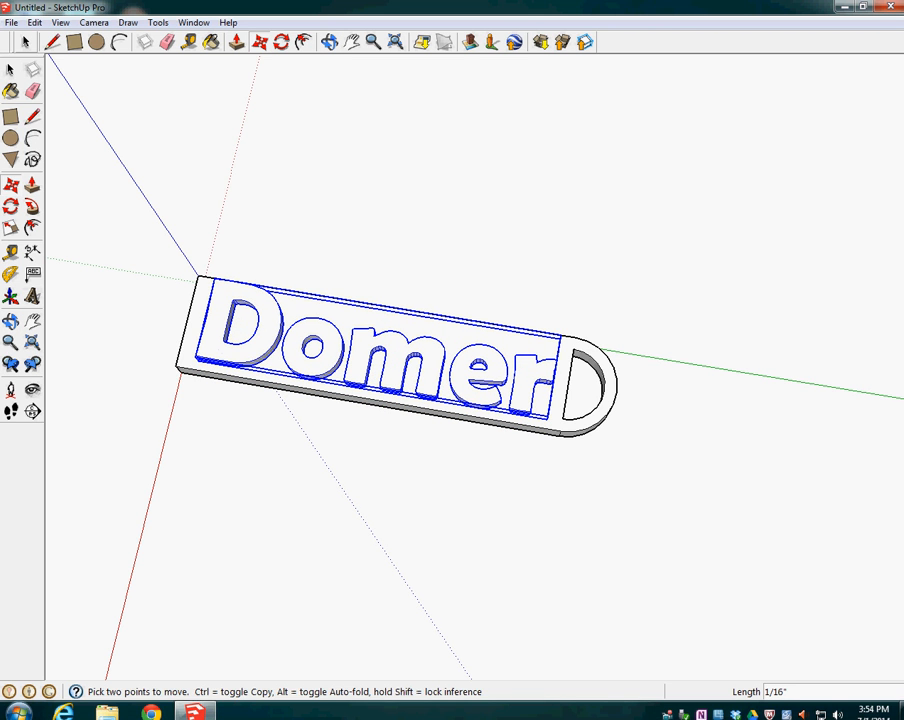
click(26, 42)
click(158, 213)
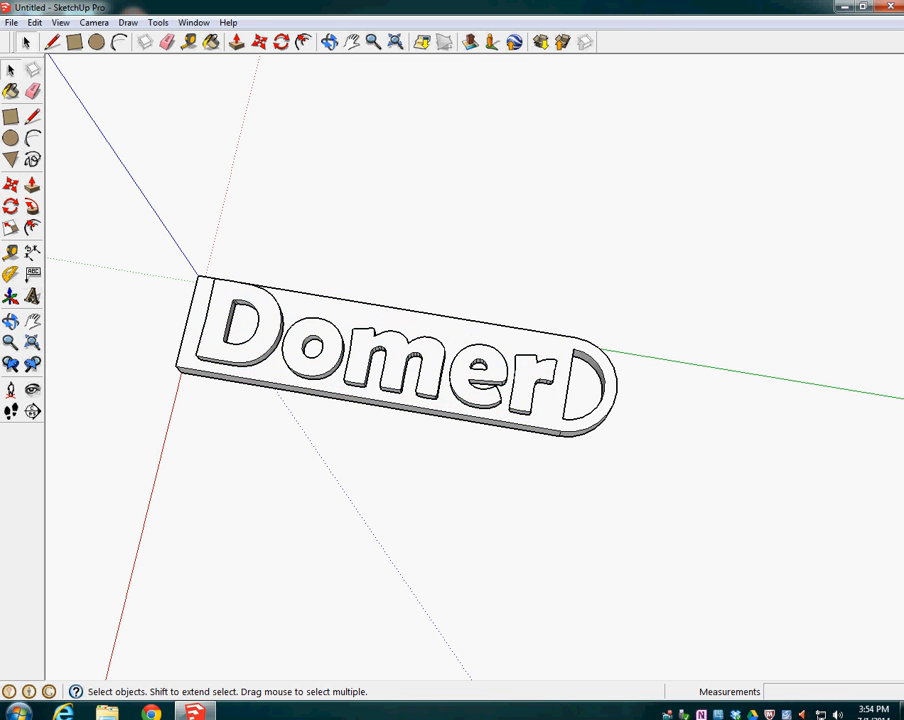
Measure the height of the letter D at its front corner edge, and a comparison distance straight up from the same base point
middle_drag(350, 450, 333, 335)
scroll(450, 340, up, 6)
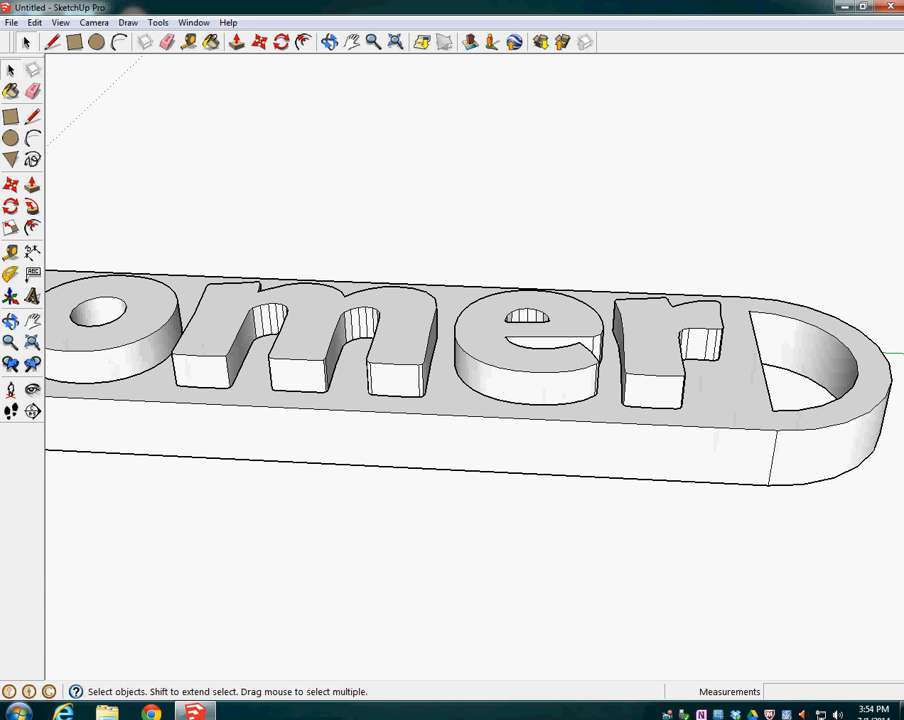
scroll(360, 428, down, 10)
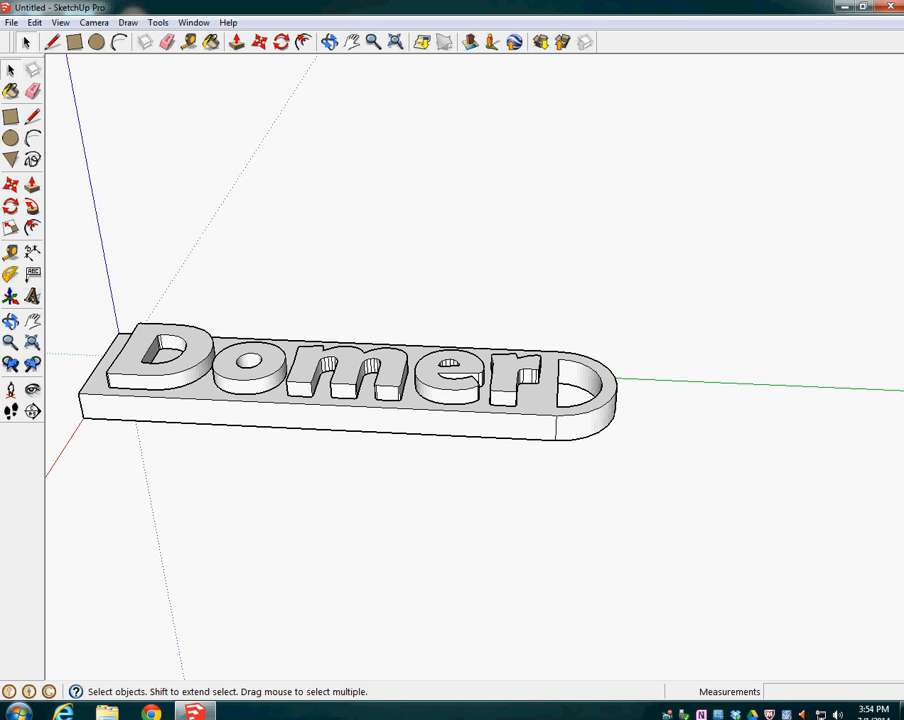
middle_drag(165, 500, 290, 480)
scroll(300, 480, up, 5)
scroll(370, 400, up, 2)
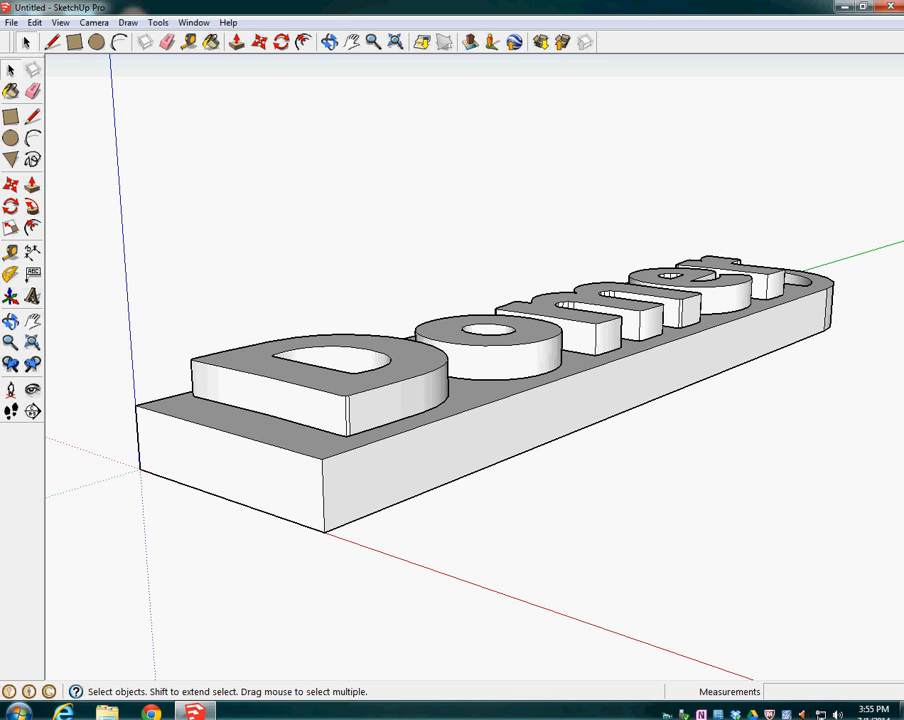
click(10, 252)
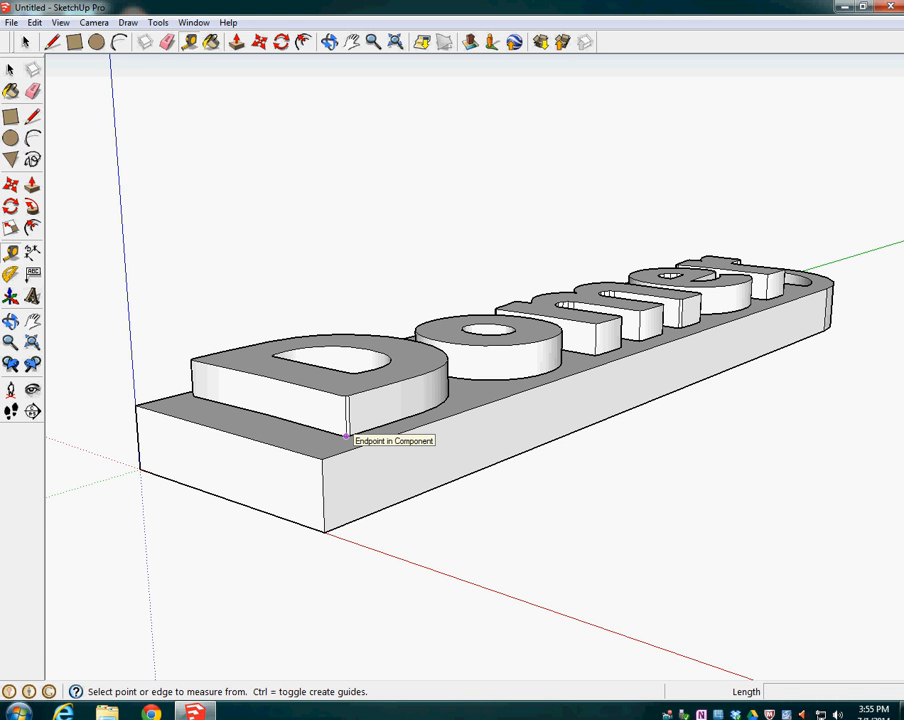
click(346, 435)
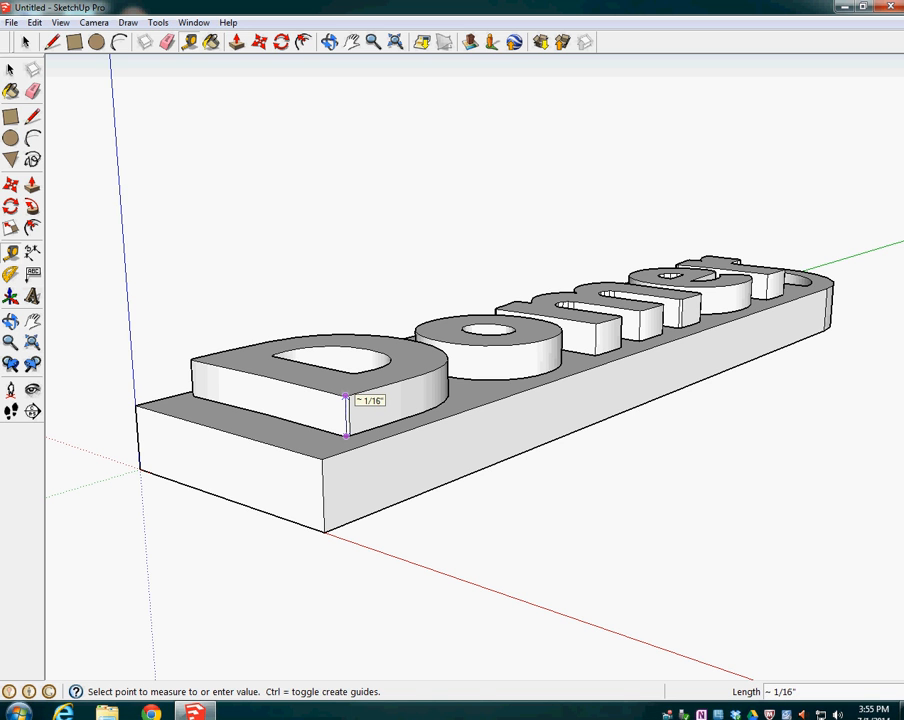
click(346, 398)
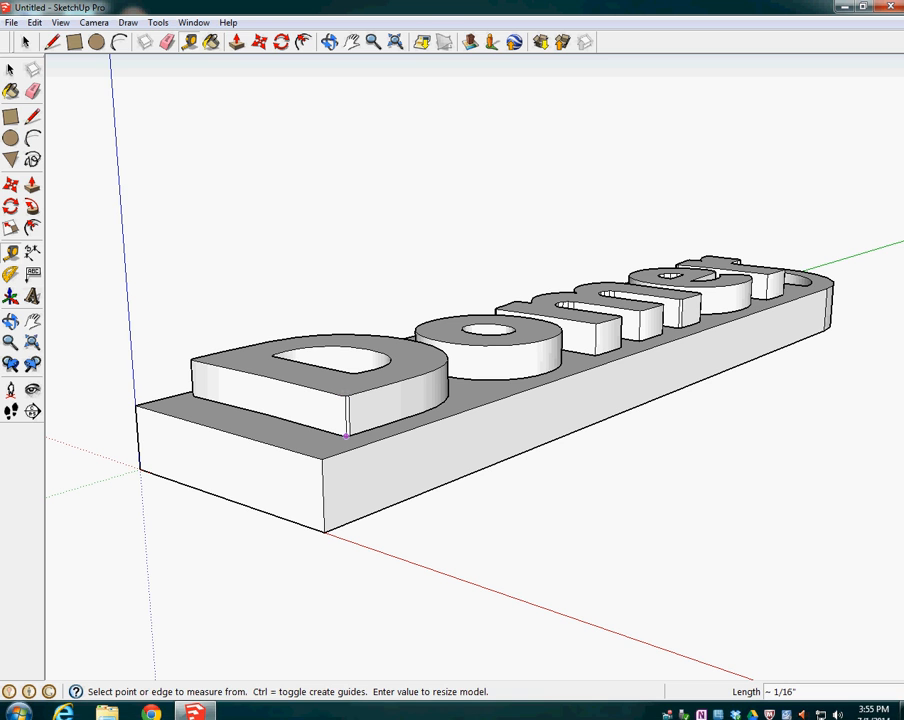
click(346, 435)
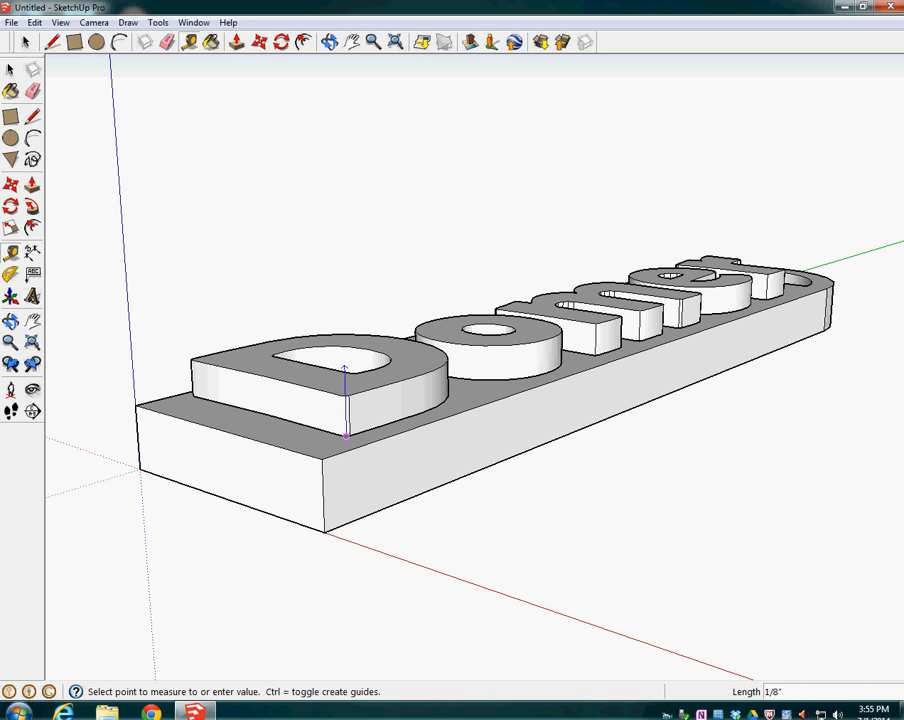
click(349, 365)
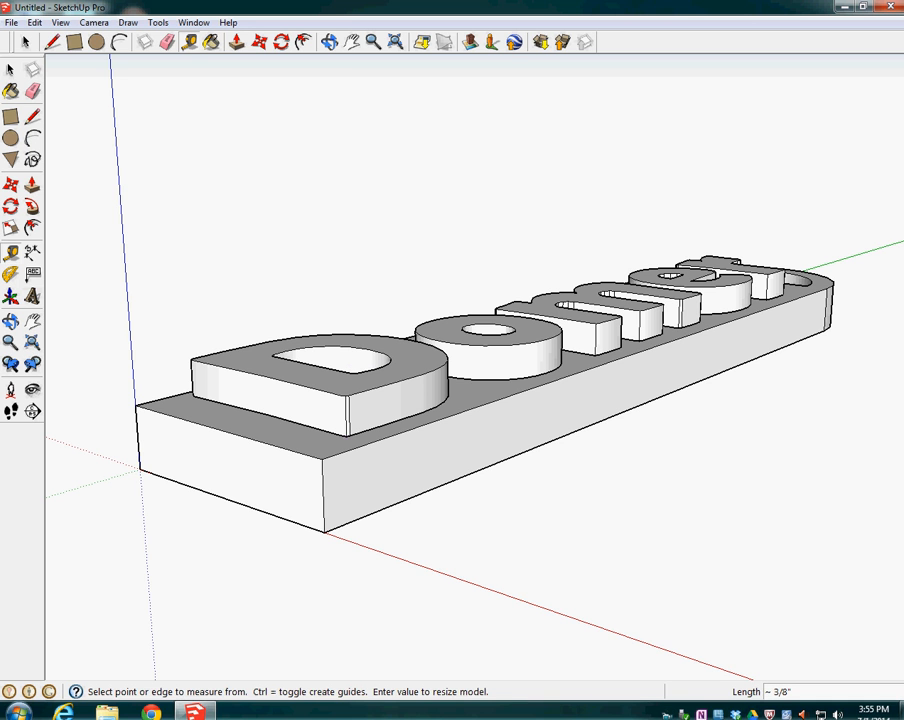
Try pulling the top face of the letter D up by 1/16" inside the text component, and measure the letter's height
click(26, 42)
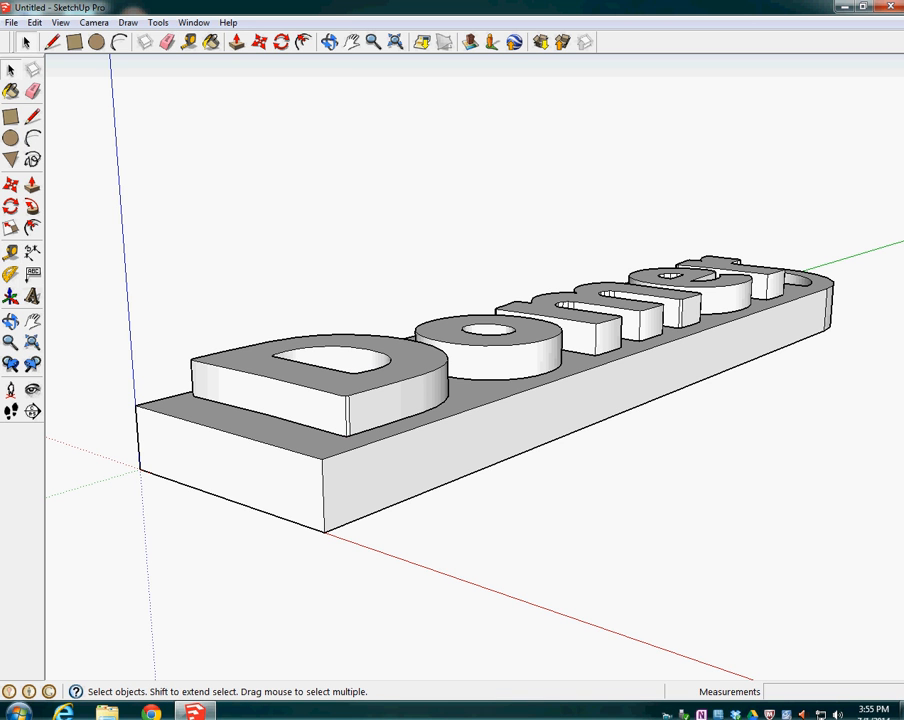
triple_click(320, 403)
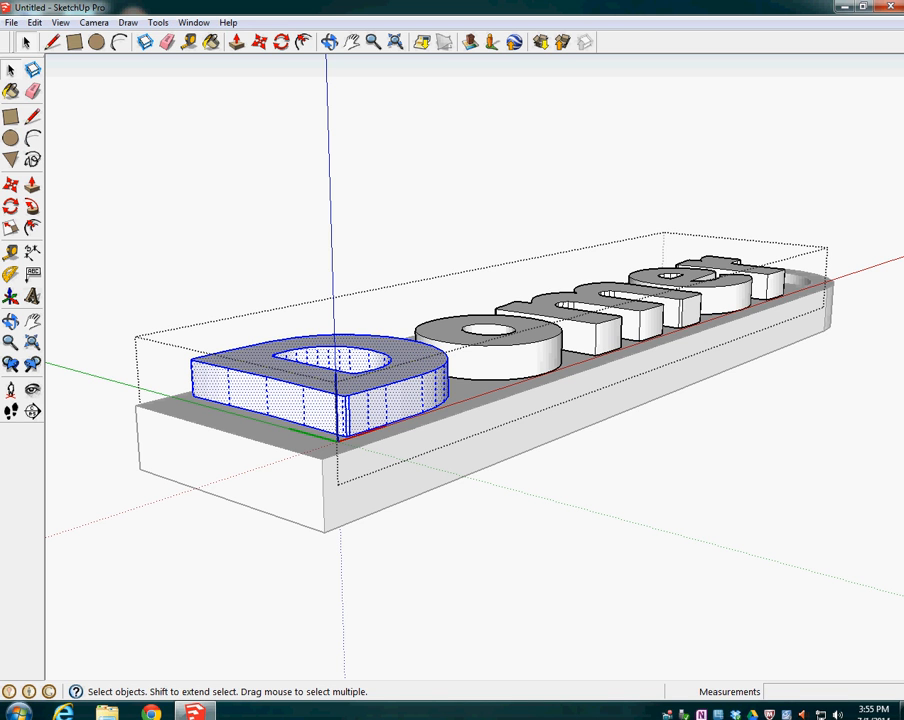
click(304, 376)
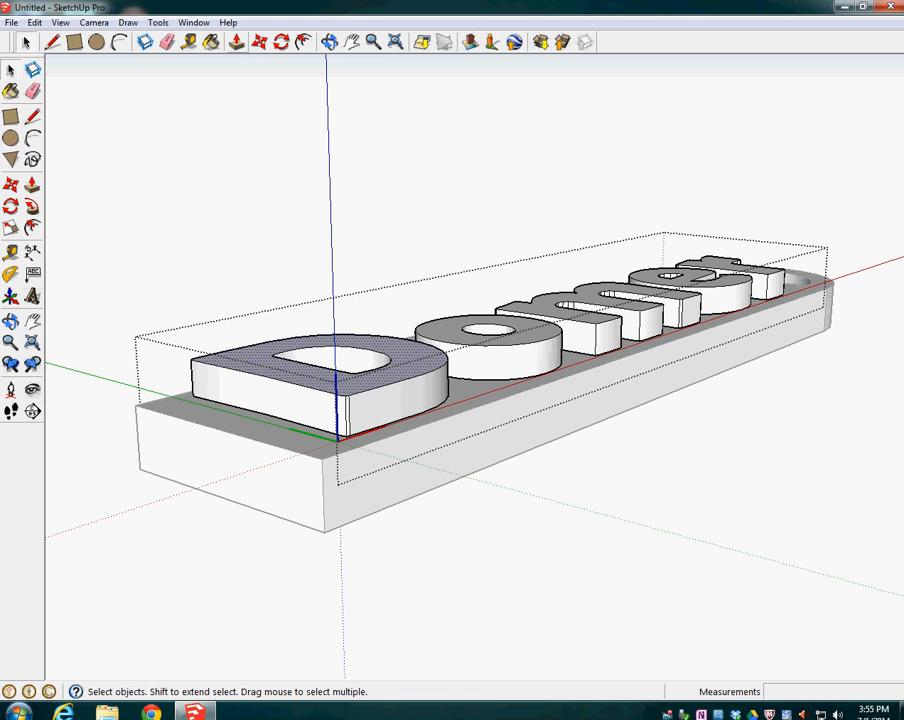
click(237, 42)
click(346, 388)
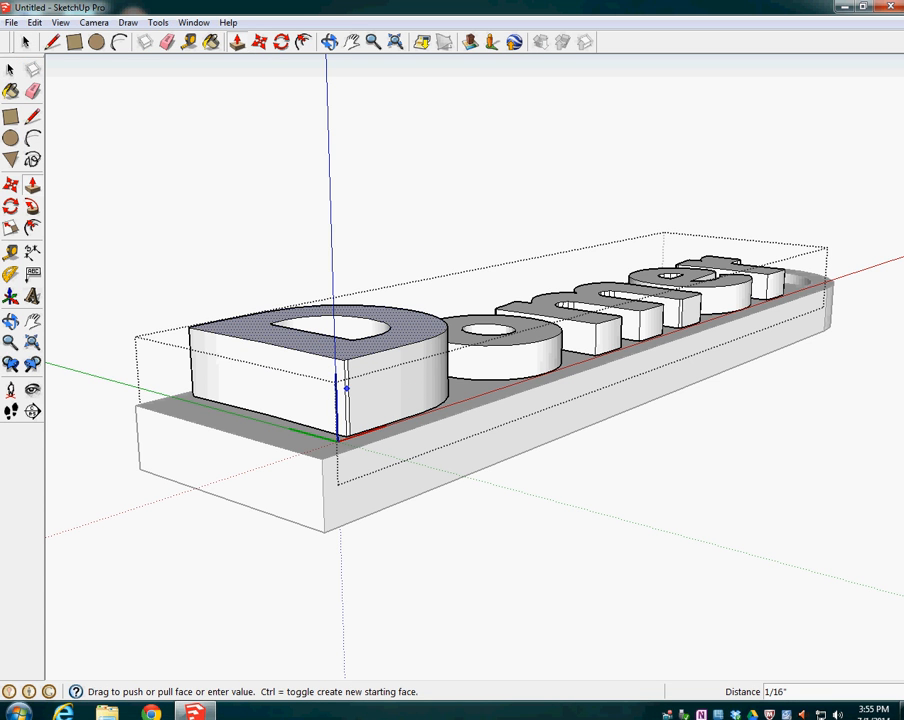
click(346, 388)
key(t)
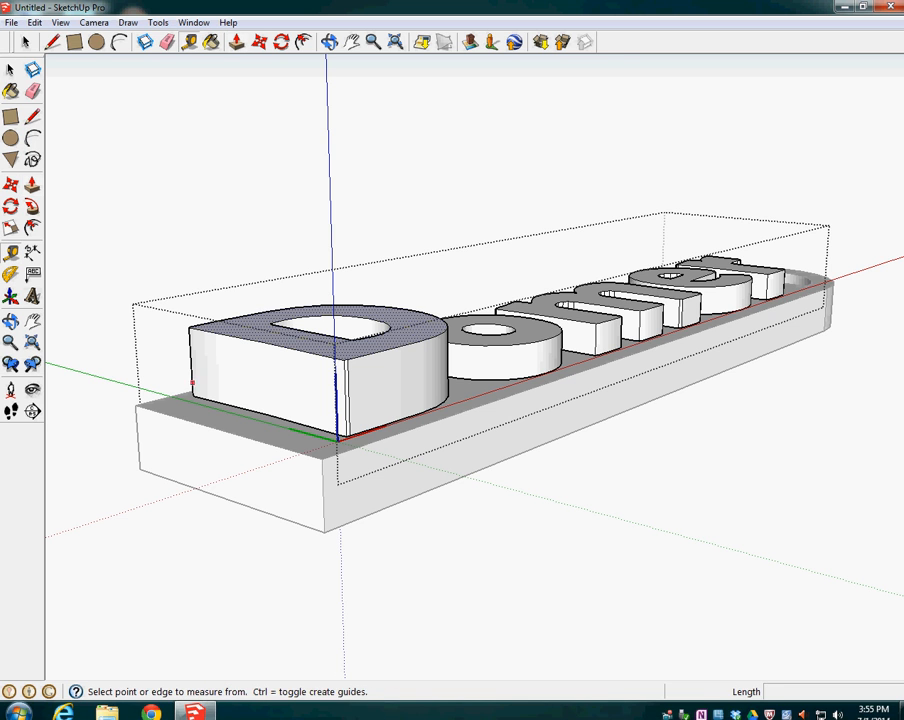
click(193, 397)
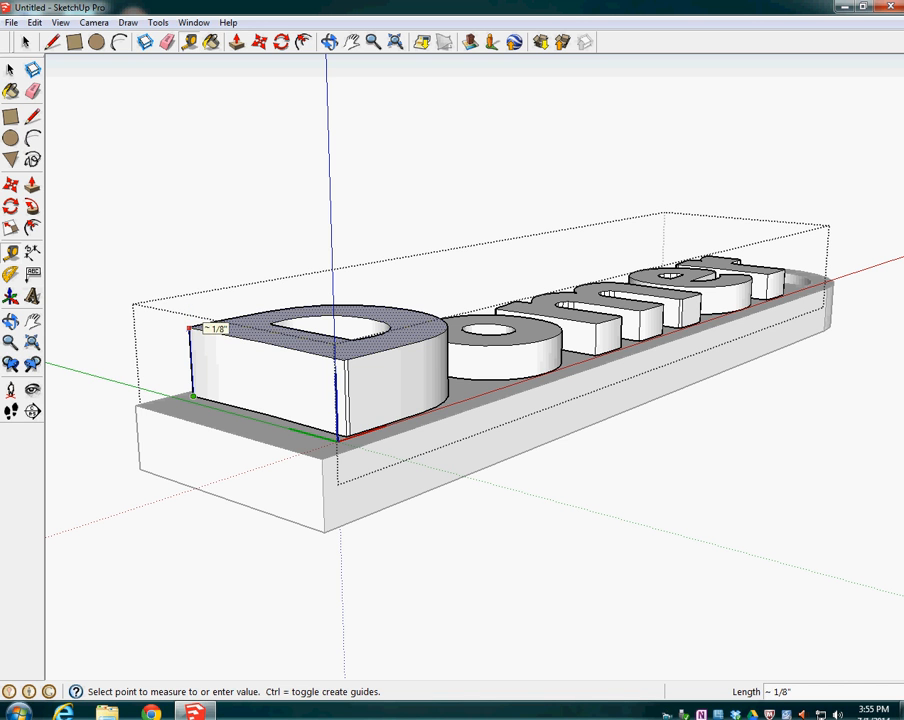
Undo the last push/pull on the letter D and leave the text component
key(ctrl+z)
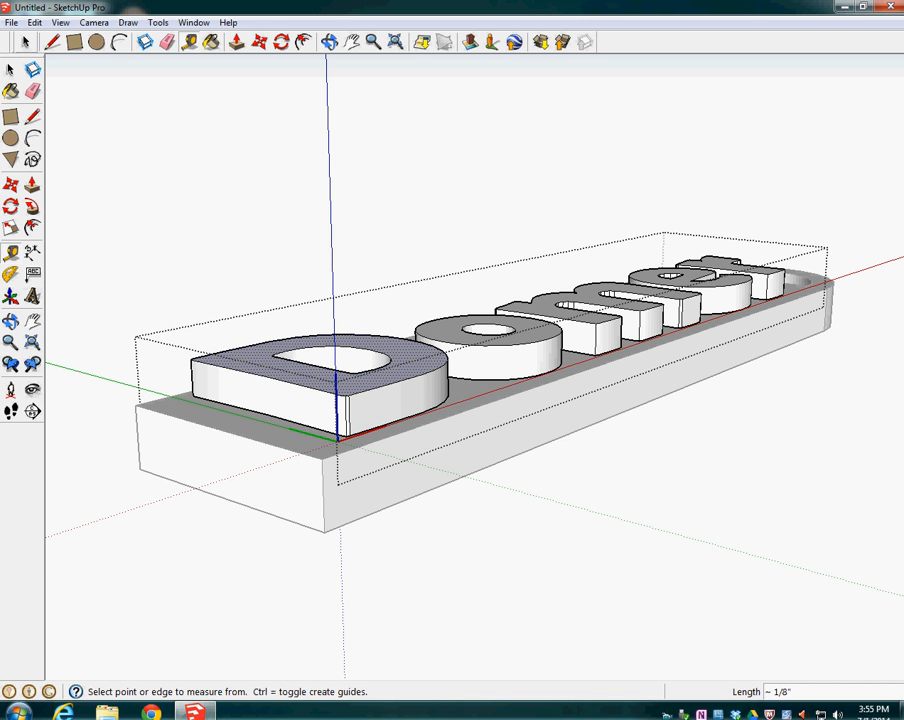
click(26, 42)
click(240, 200)
middle_drag(250, 210, 180, 410)
scroll(543, 369, down, 5)
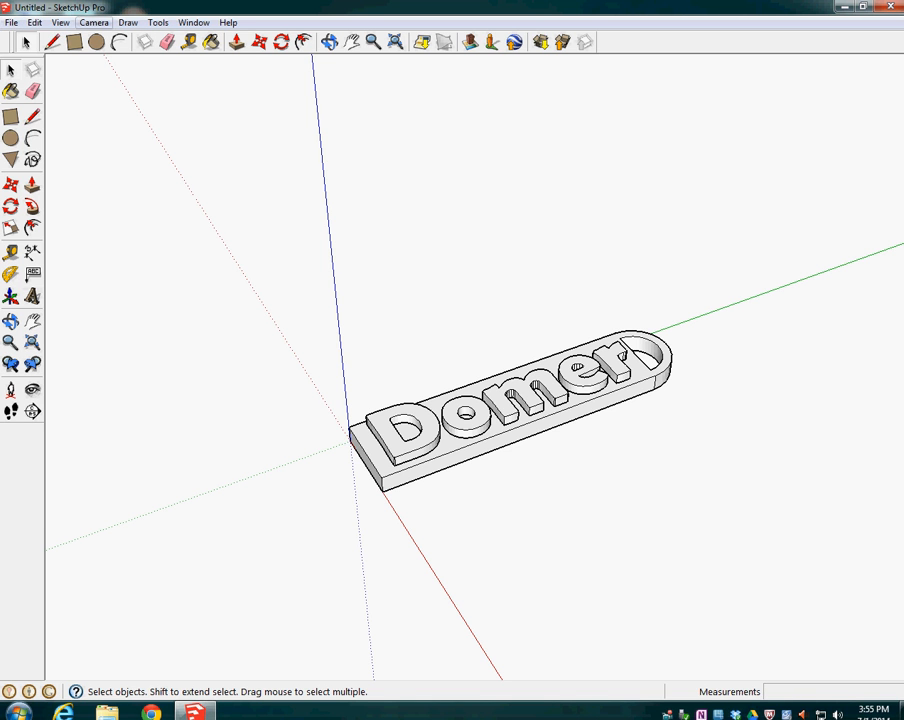
Start saving the model under a new name and open the 1161lego DRIVE shortcut on the Desktop as the location
click(11, 22)
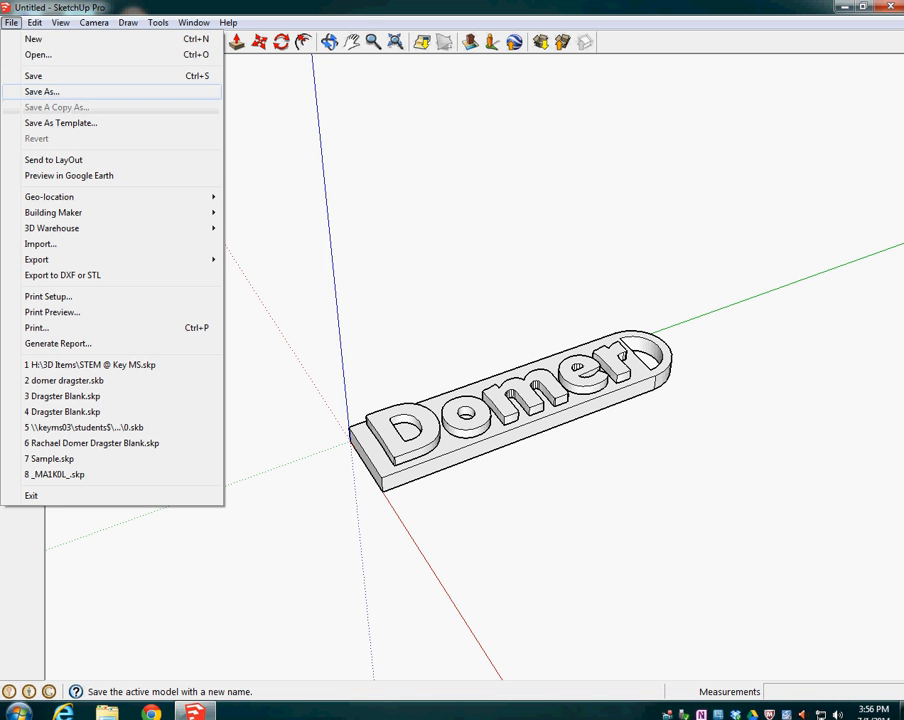
click(42, 91)
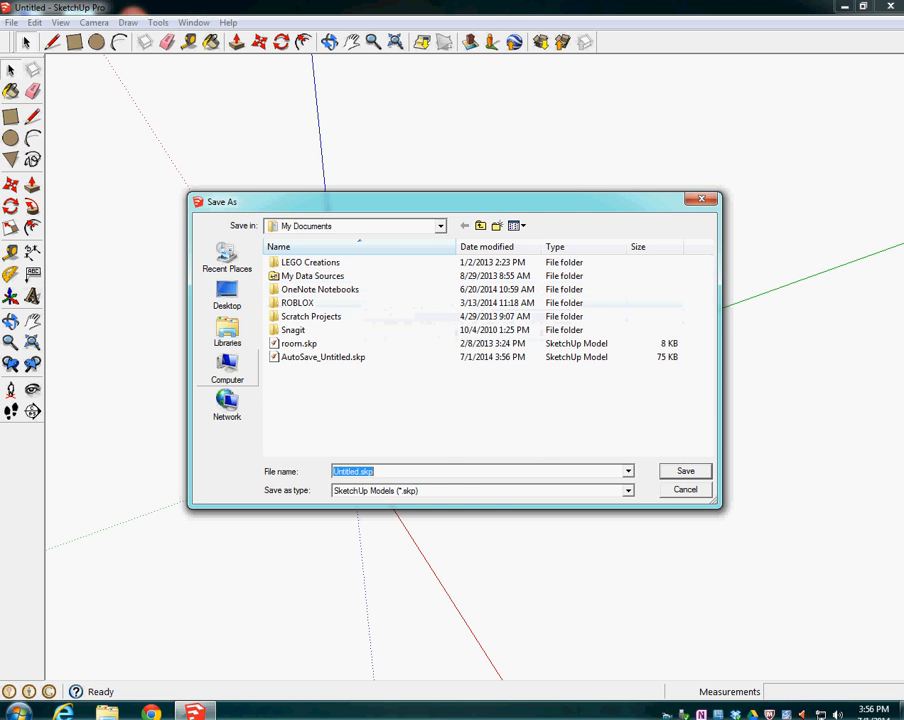
click(227, 368)
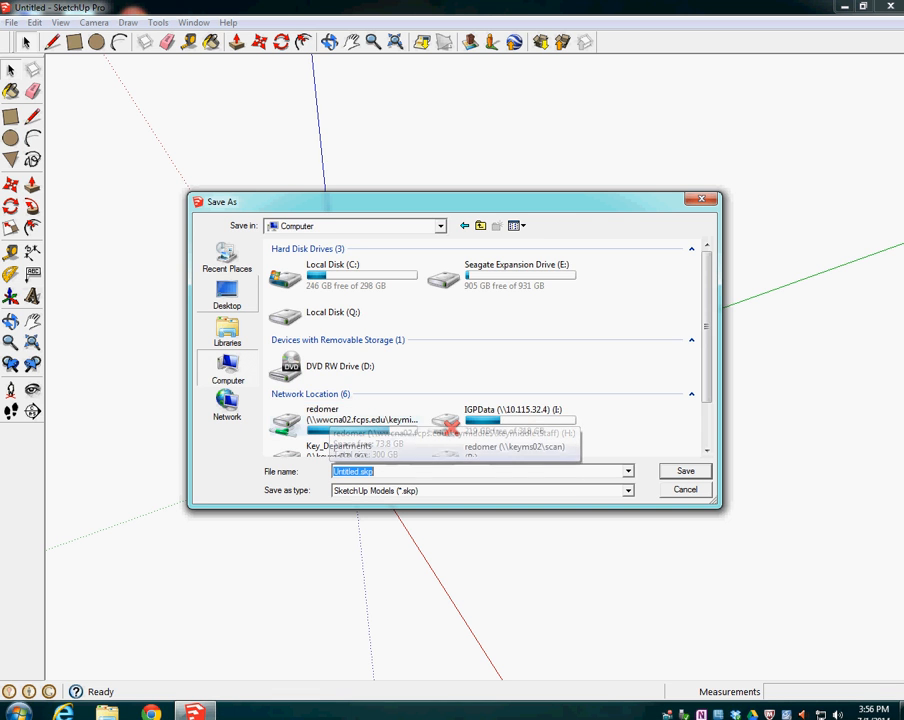
click(227, 295)
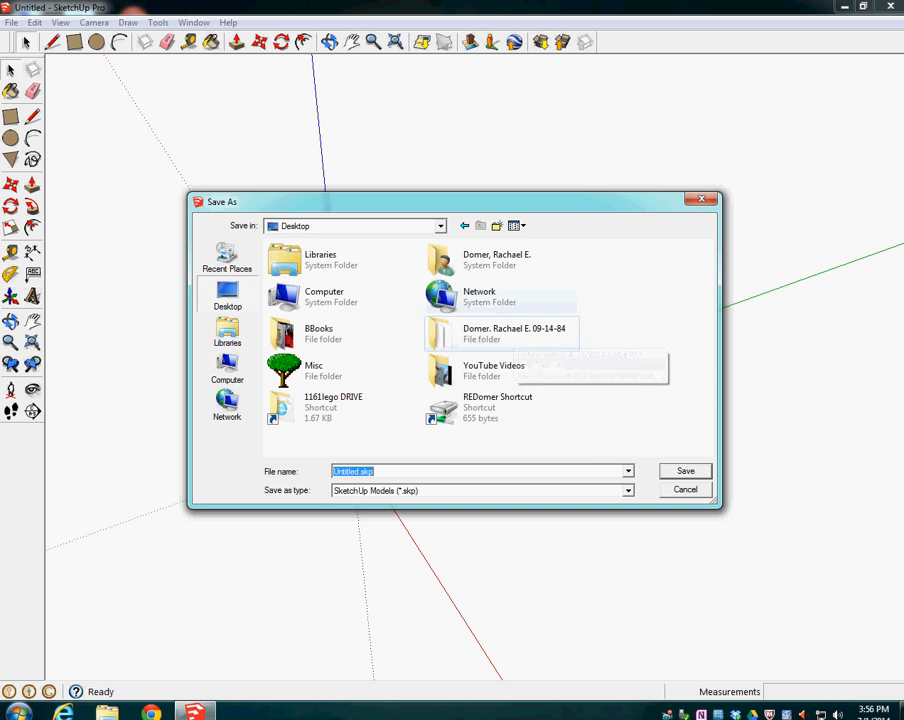
double_click(310, 403)
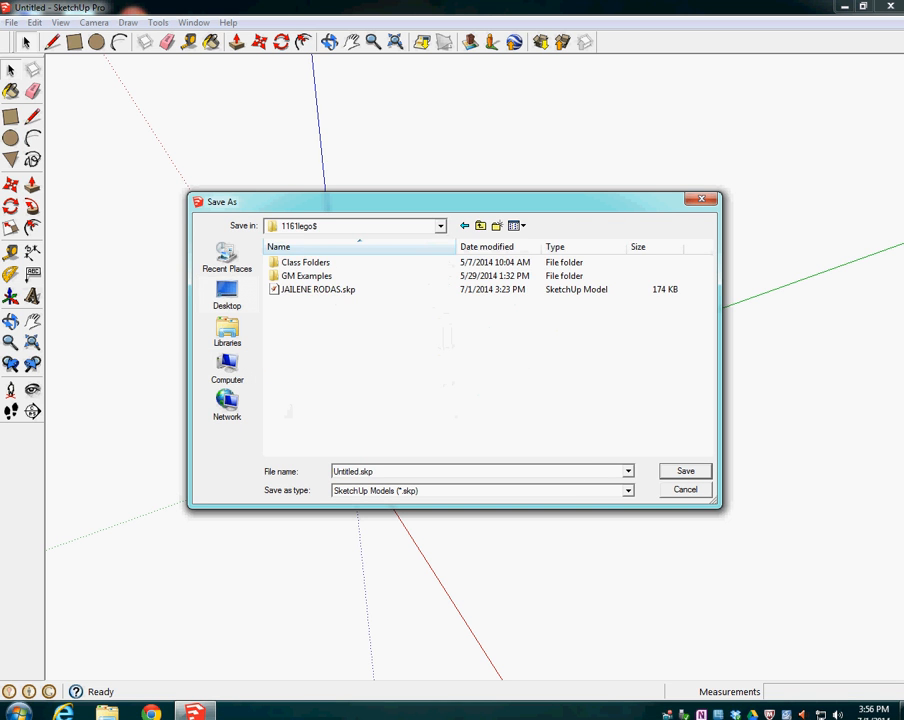
Create a folder named Keychains in the 1161lego$ location and open it
right_click(319, 335)
mouse_move(360, 449)
click(464, 160)
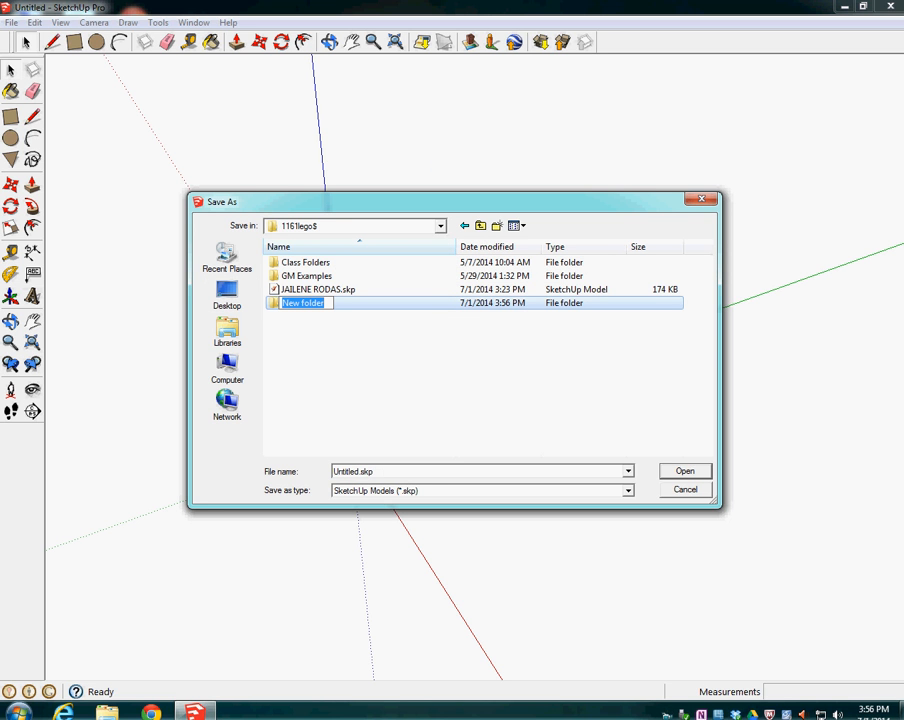
text(Keychains)
click(390, 276)
double_click(302, 303)
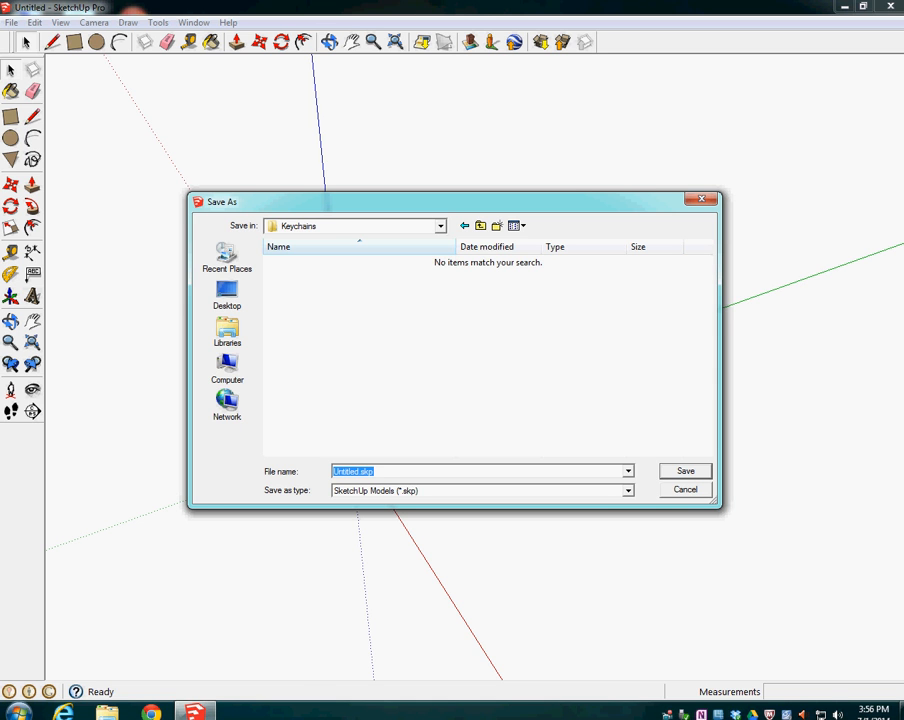
Save the model in the Keychains folder, naming the file with "4", the author's full name and "Keychain"
text(4 Rachael Domer )
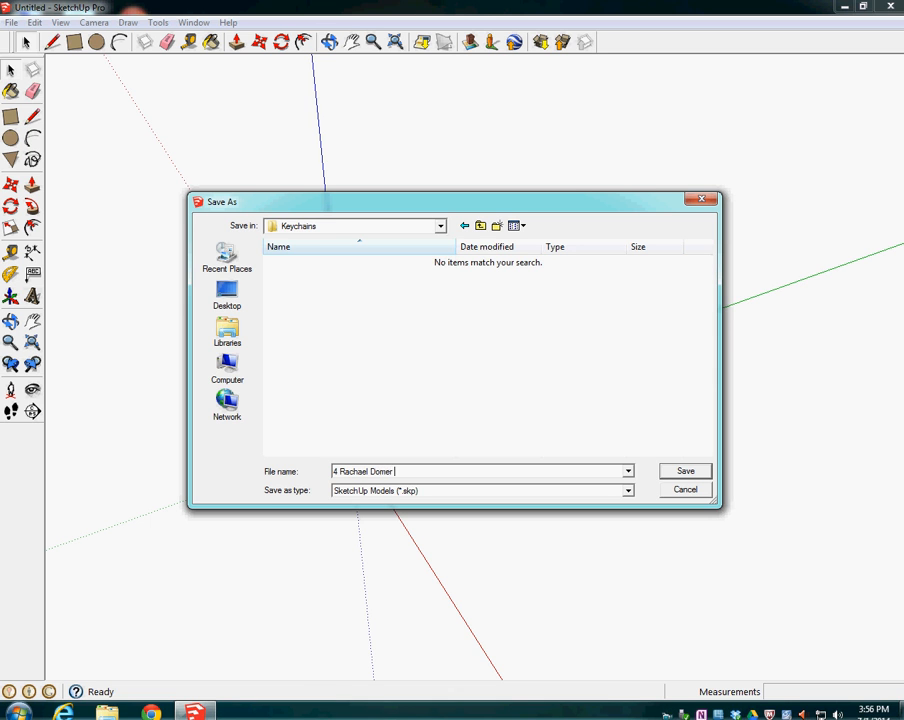
text(Keychain)
key(Return)
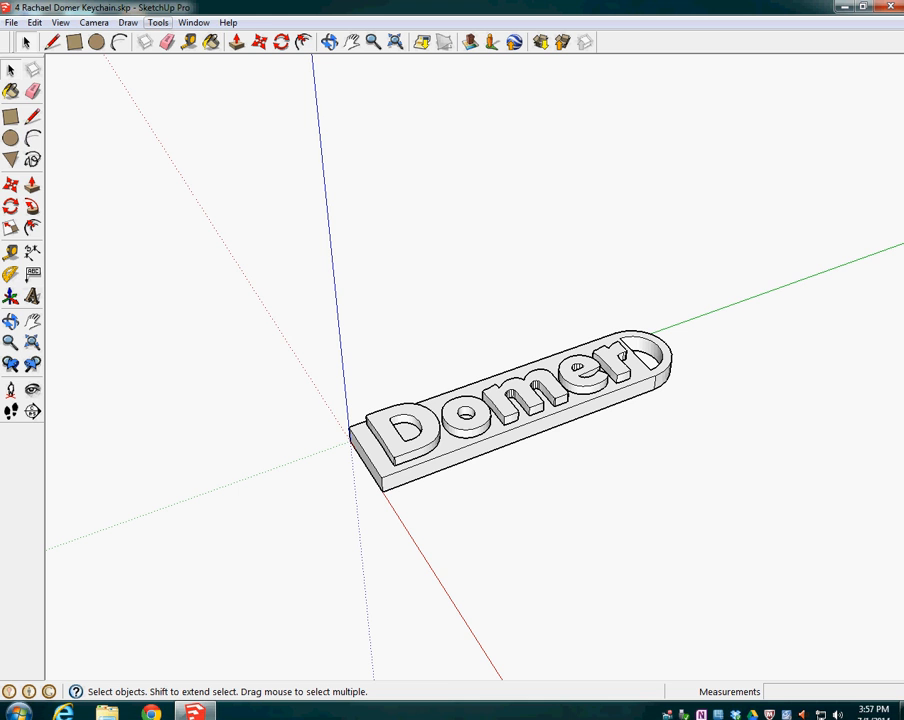
Start a DXF or STL export of the entire model with inches as the export unit
click(158, 22)
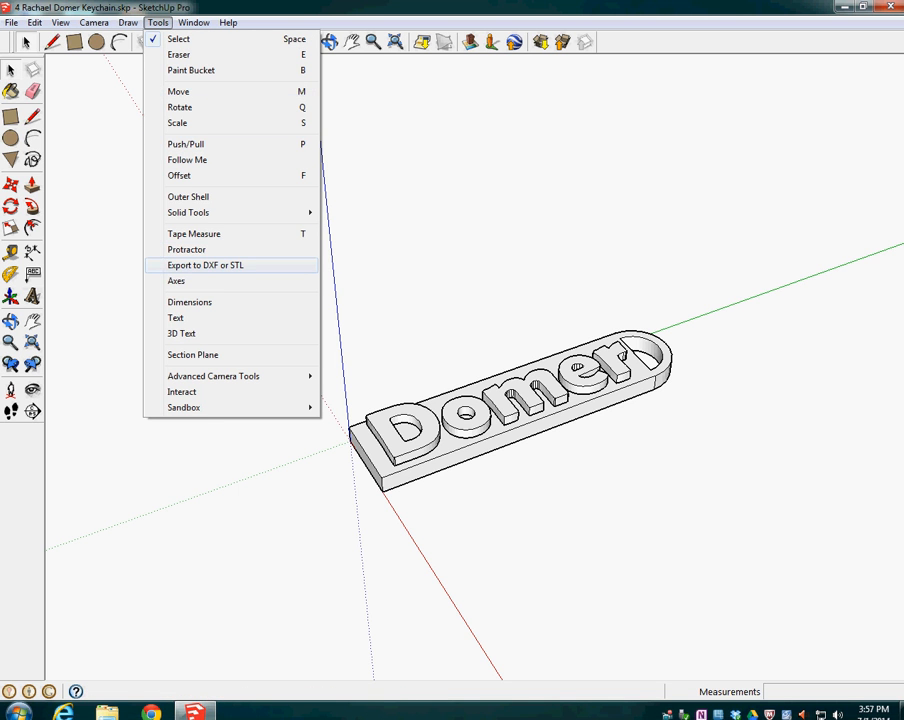
click(205, 265)
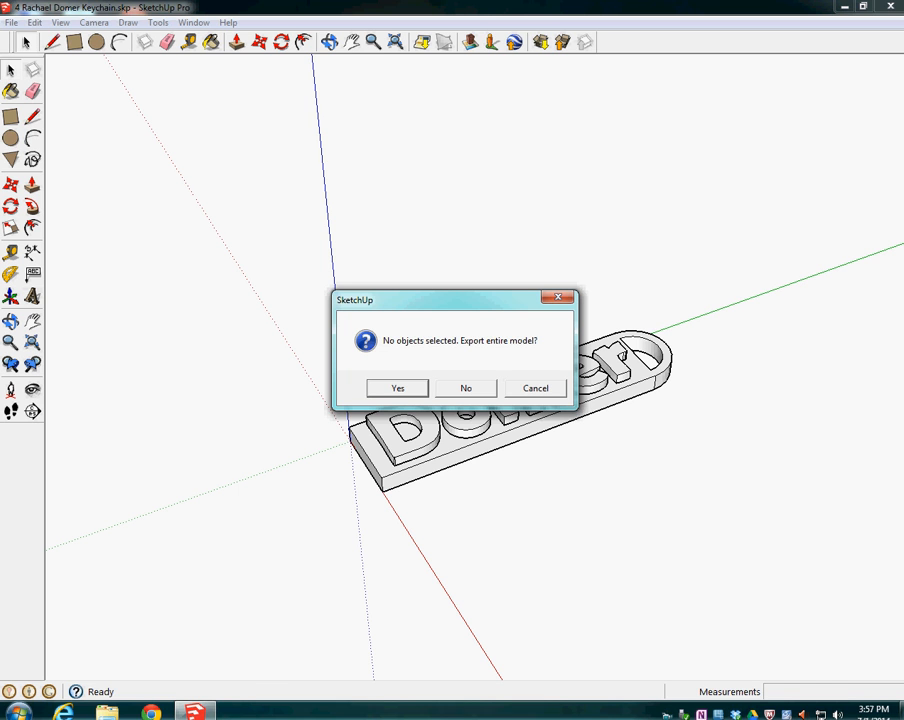
key(Return)
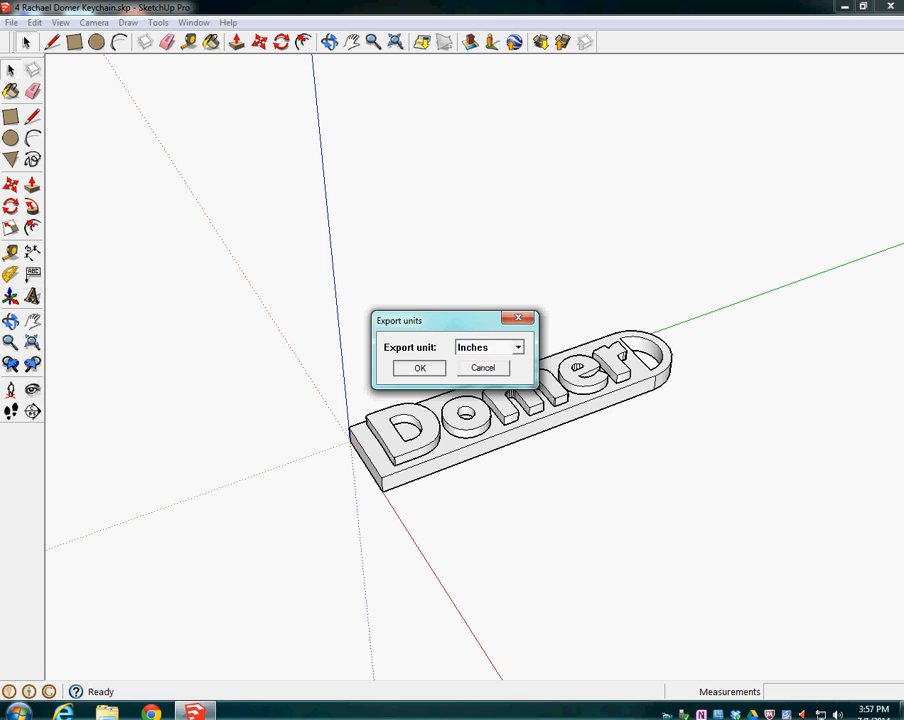
key(Return)
Choose stl as the export format and save the STL file in the Keychains folder under the suggested name
key(alt+Down)
key(Down)
key(Down)
key(Down)
key(Down)
key(Return)
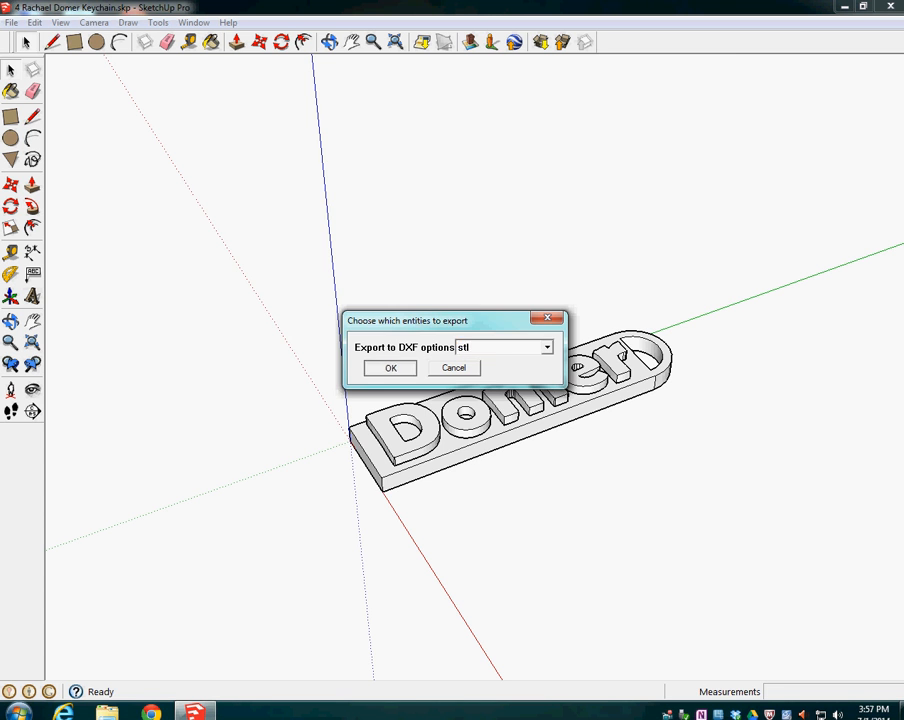
key(Return)
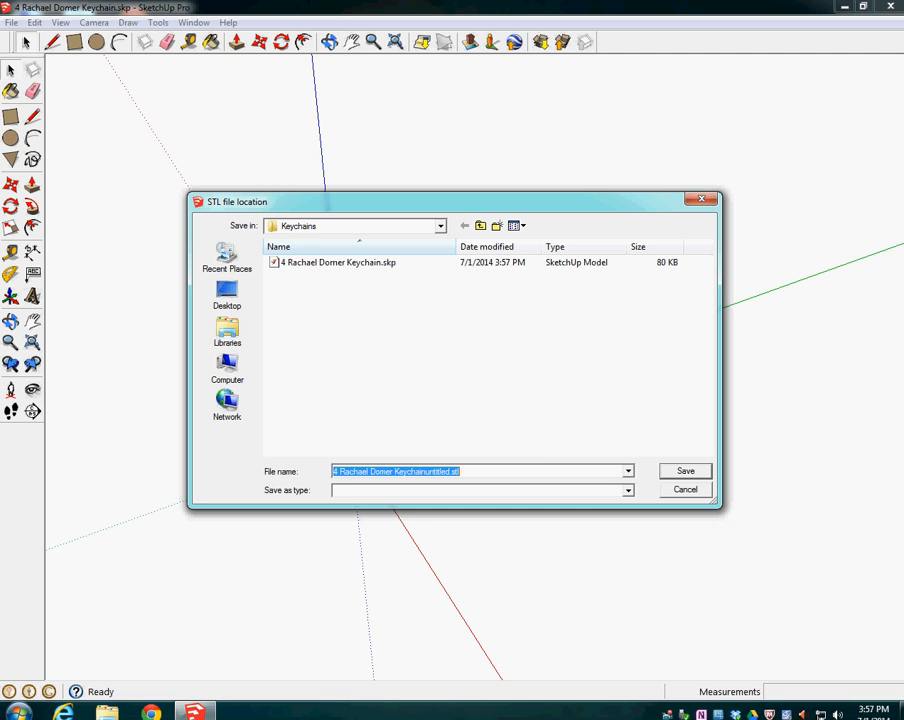
key(Return)
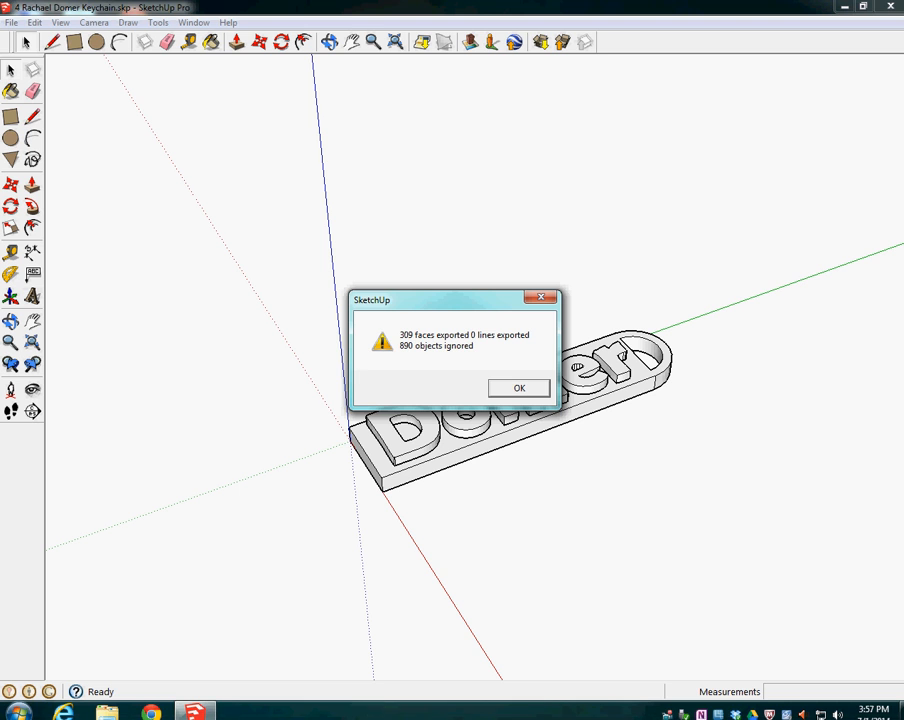
key(Return)
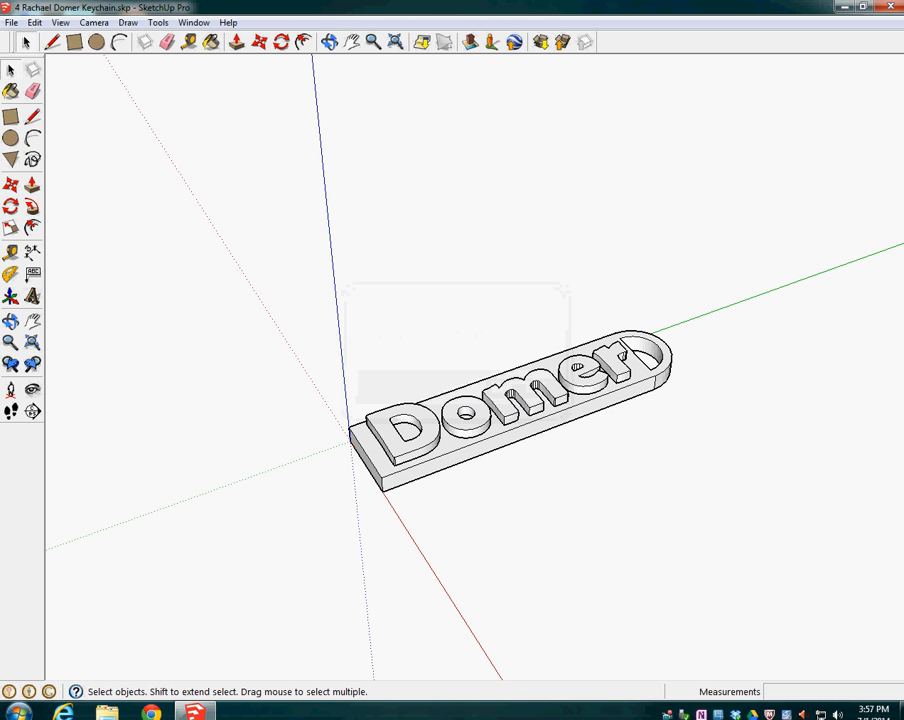